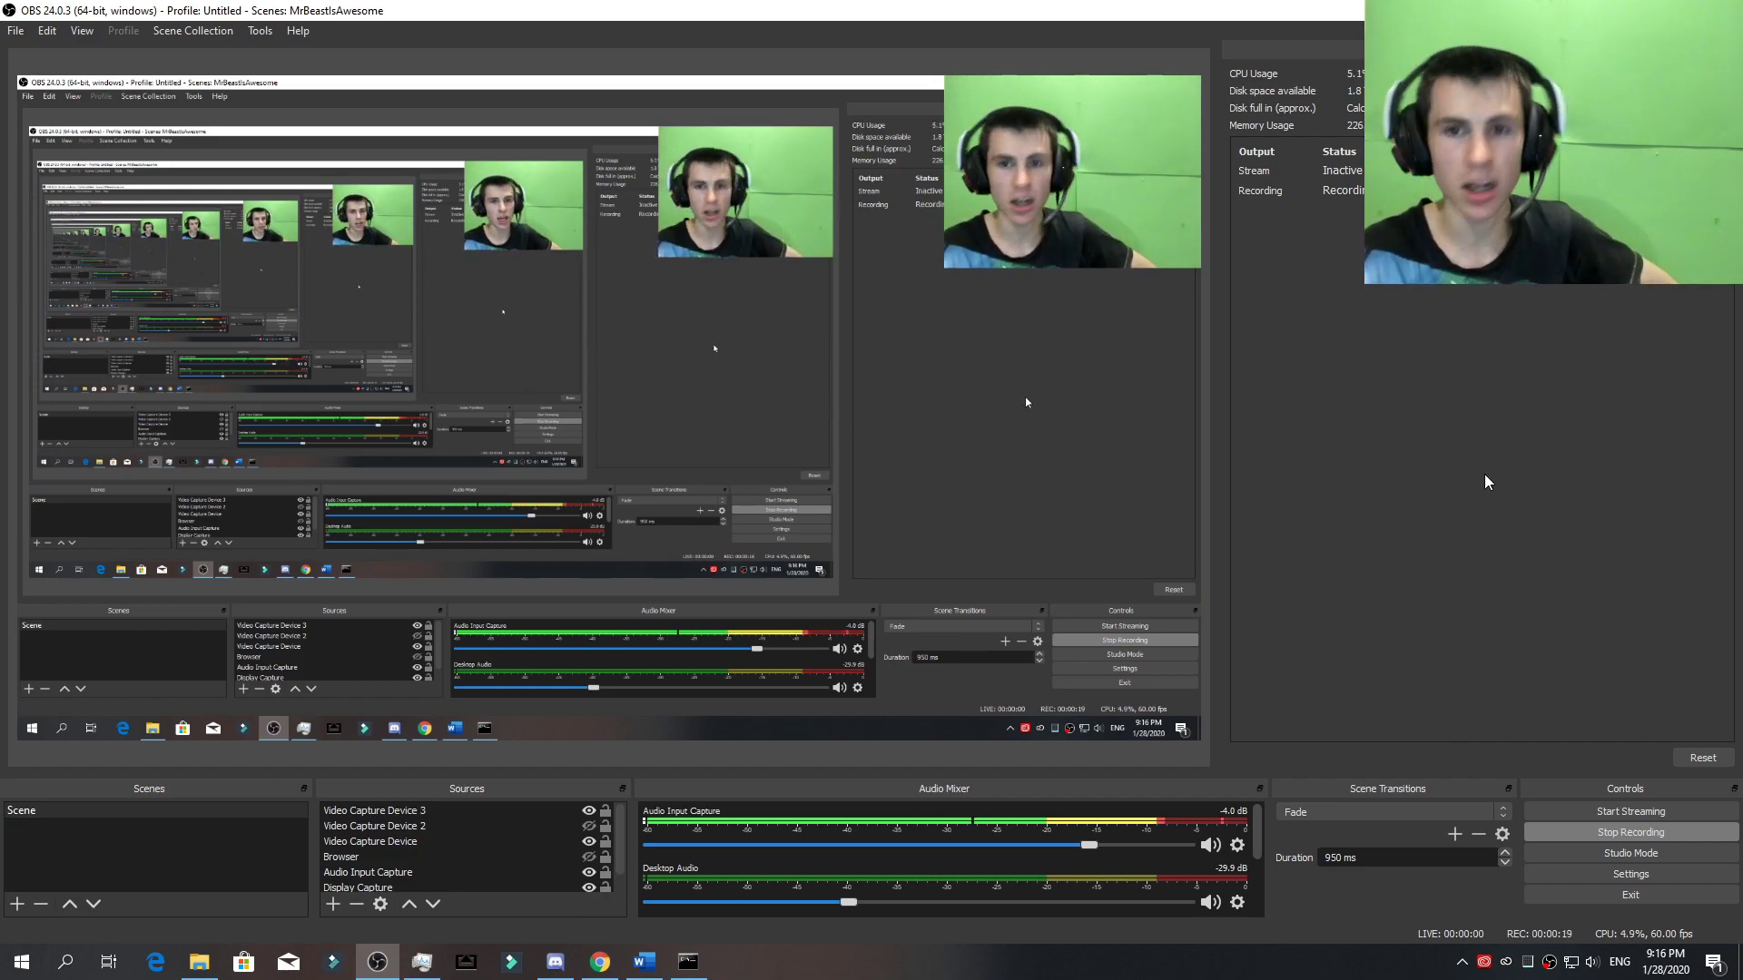
Switch from OBS to the live-streaming data usage chart in Chrome.
key("alt+Tab")
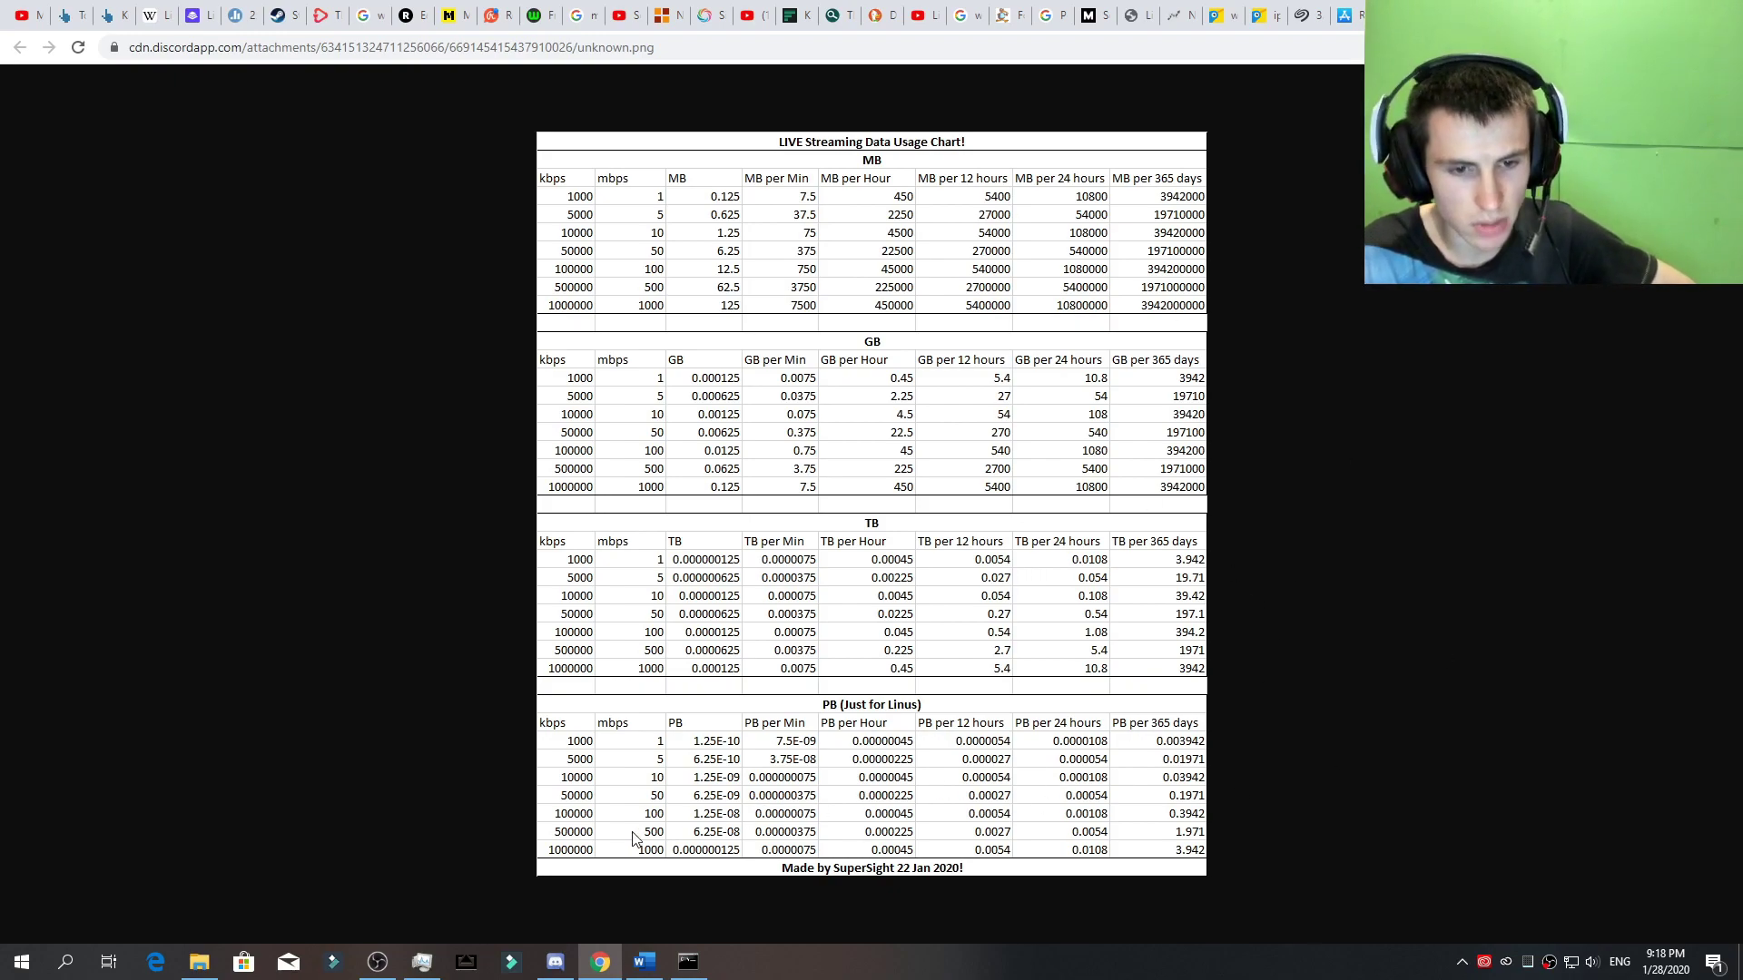
Bring OBS forward and open Settings on the Output streaming page.
left_click(378, 964)
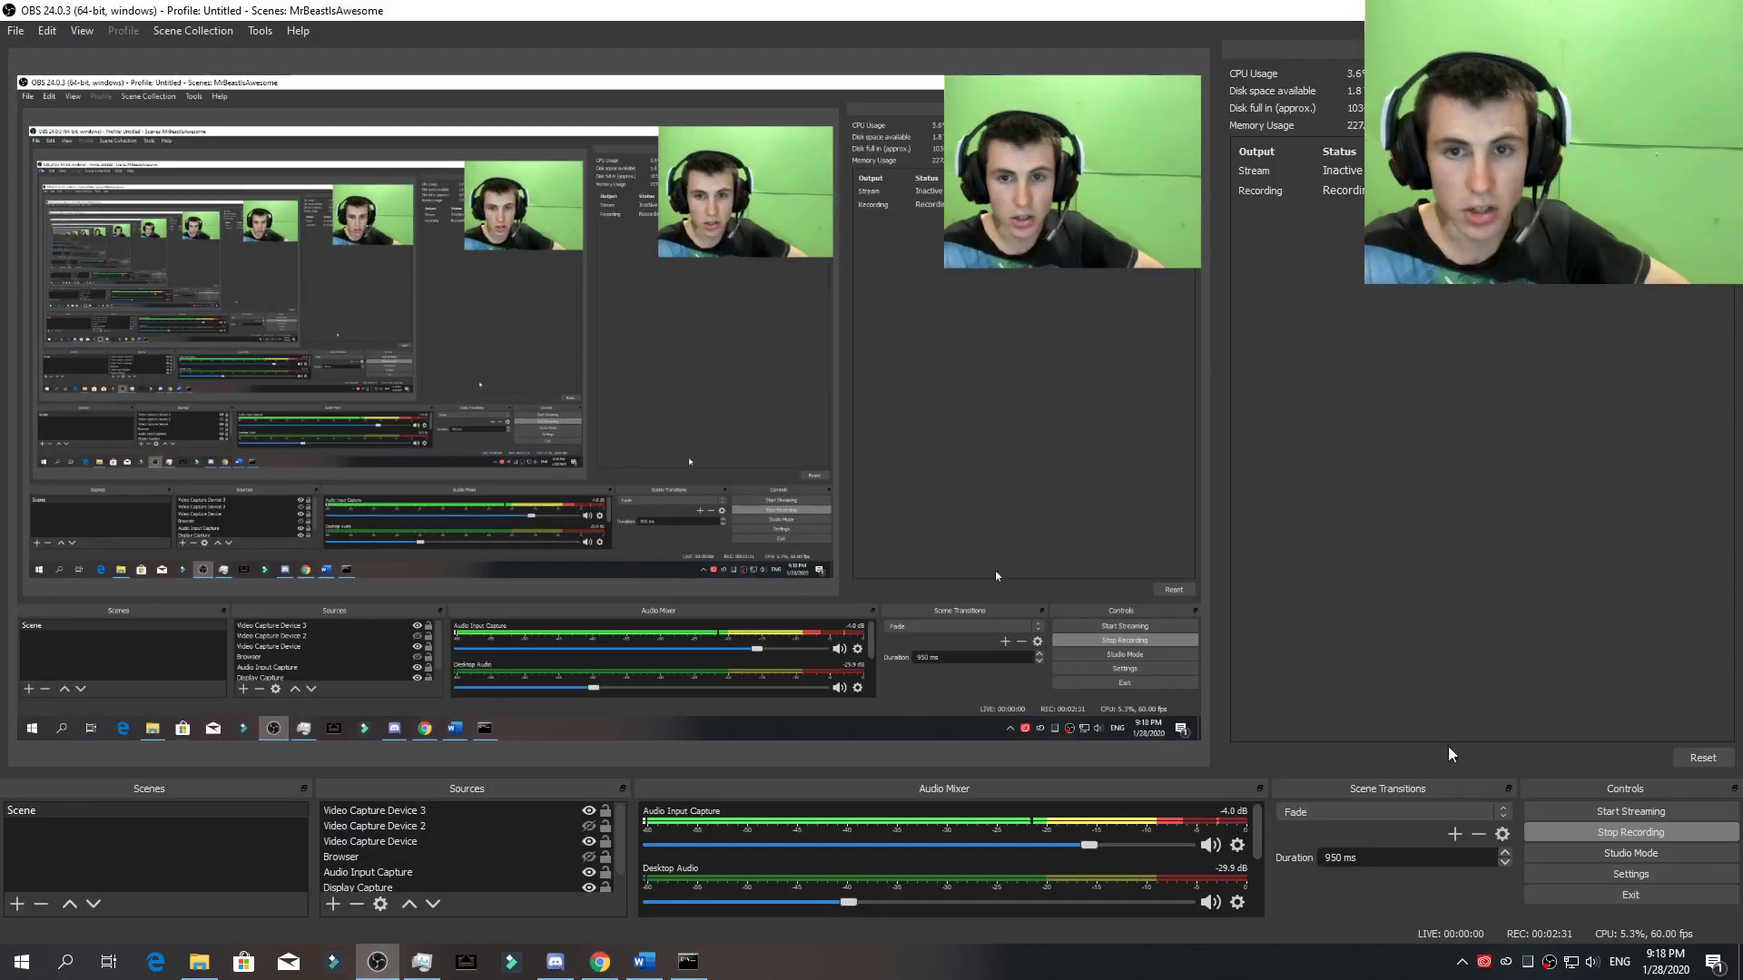
left_click(1636, 878)
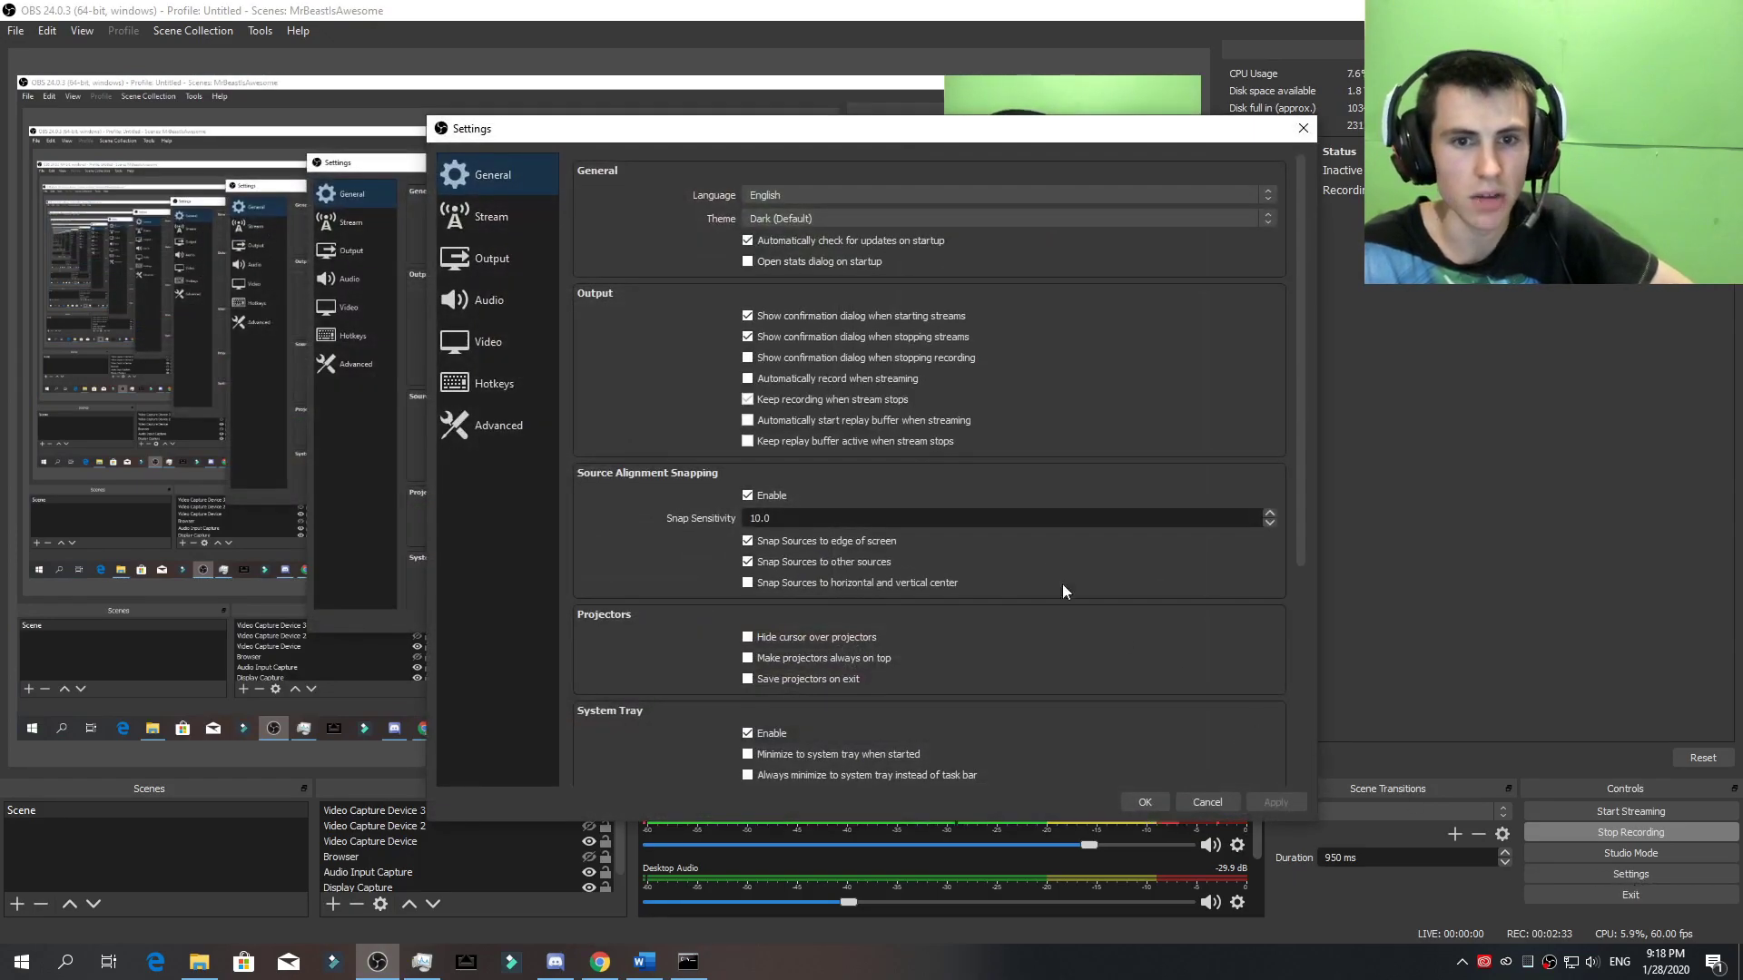
left_click(519, 267)
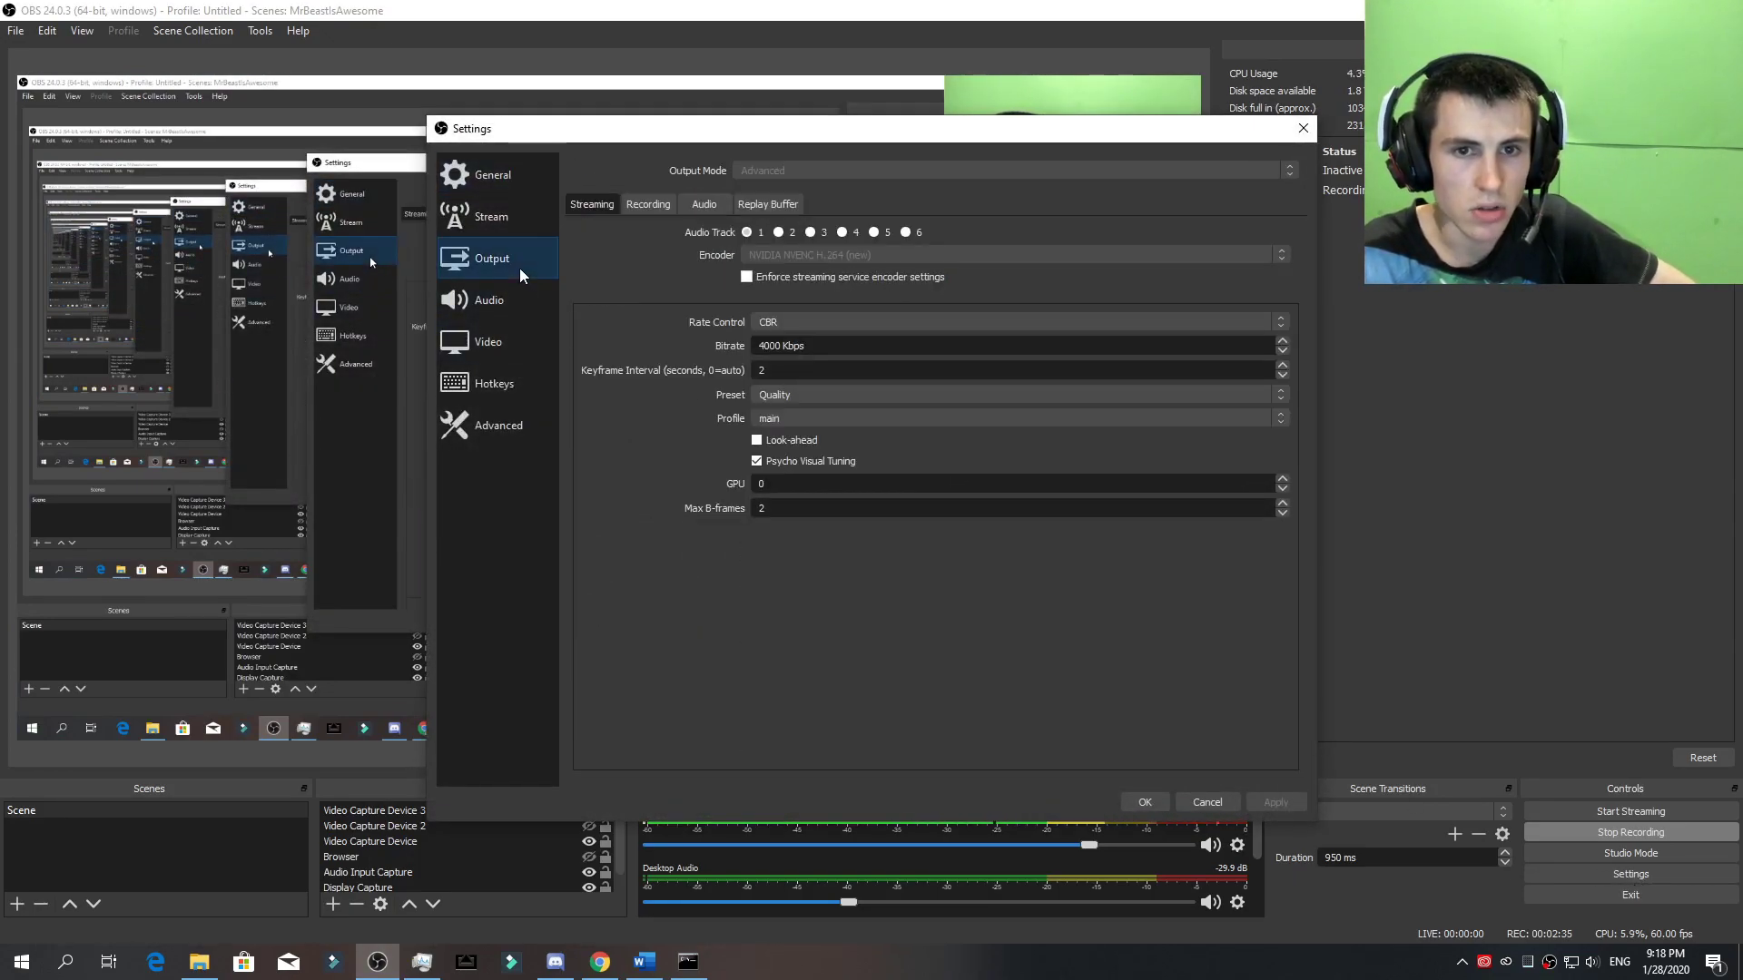
left_click(511, 306)
left_click(515, 346)
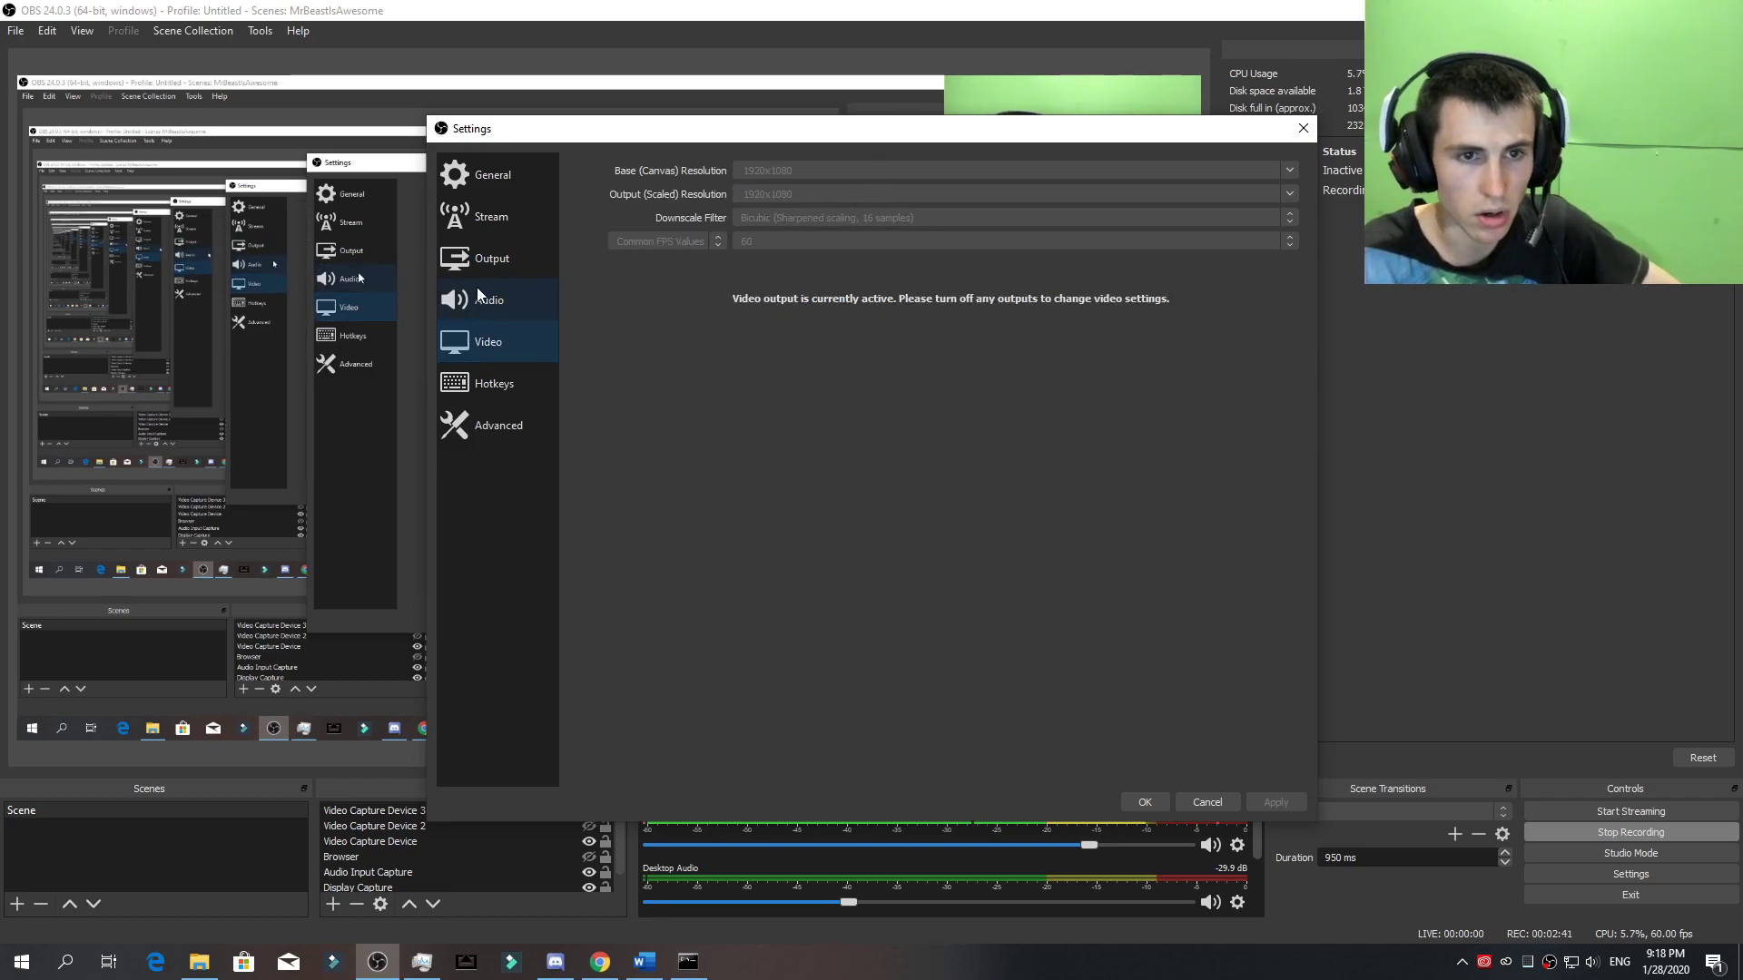
left_click(496, 258)
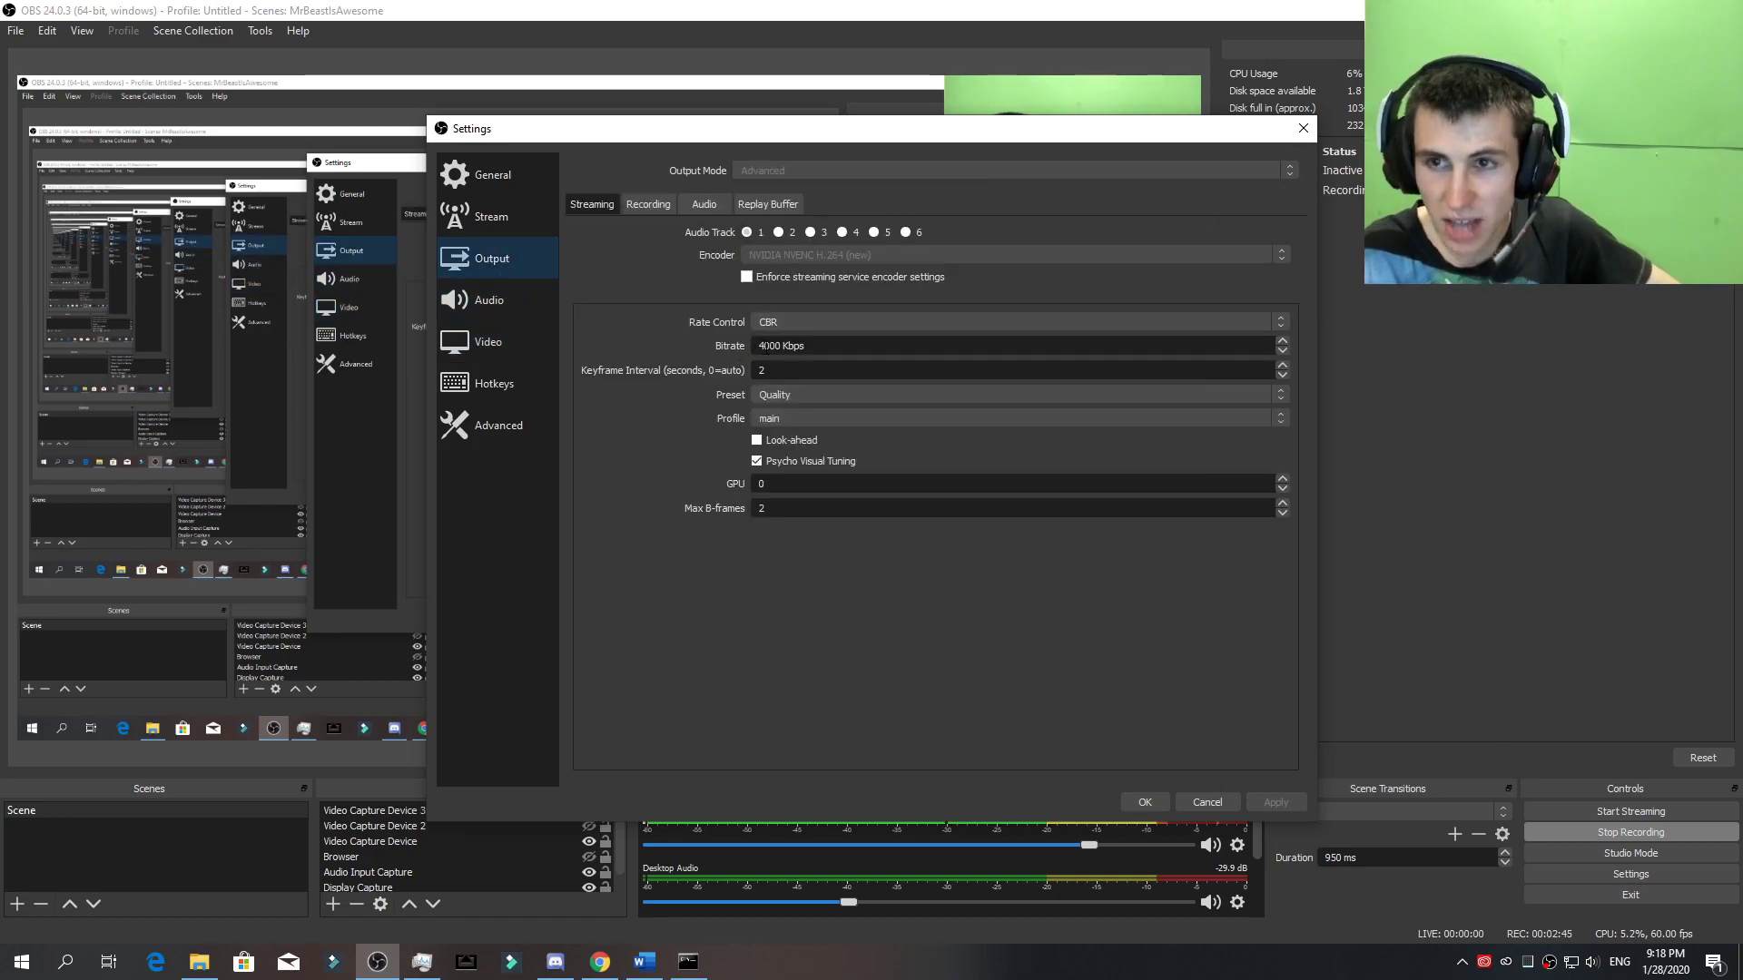
Change the streaming bitrate from 4000 to 5000 Kbps, save it, and bring the chart back.
left_click_drag(1176, 136, 1055, 141)
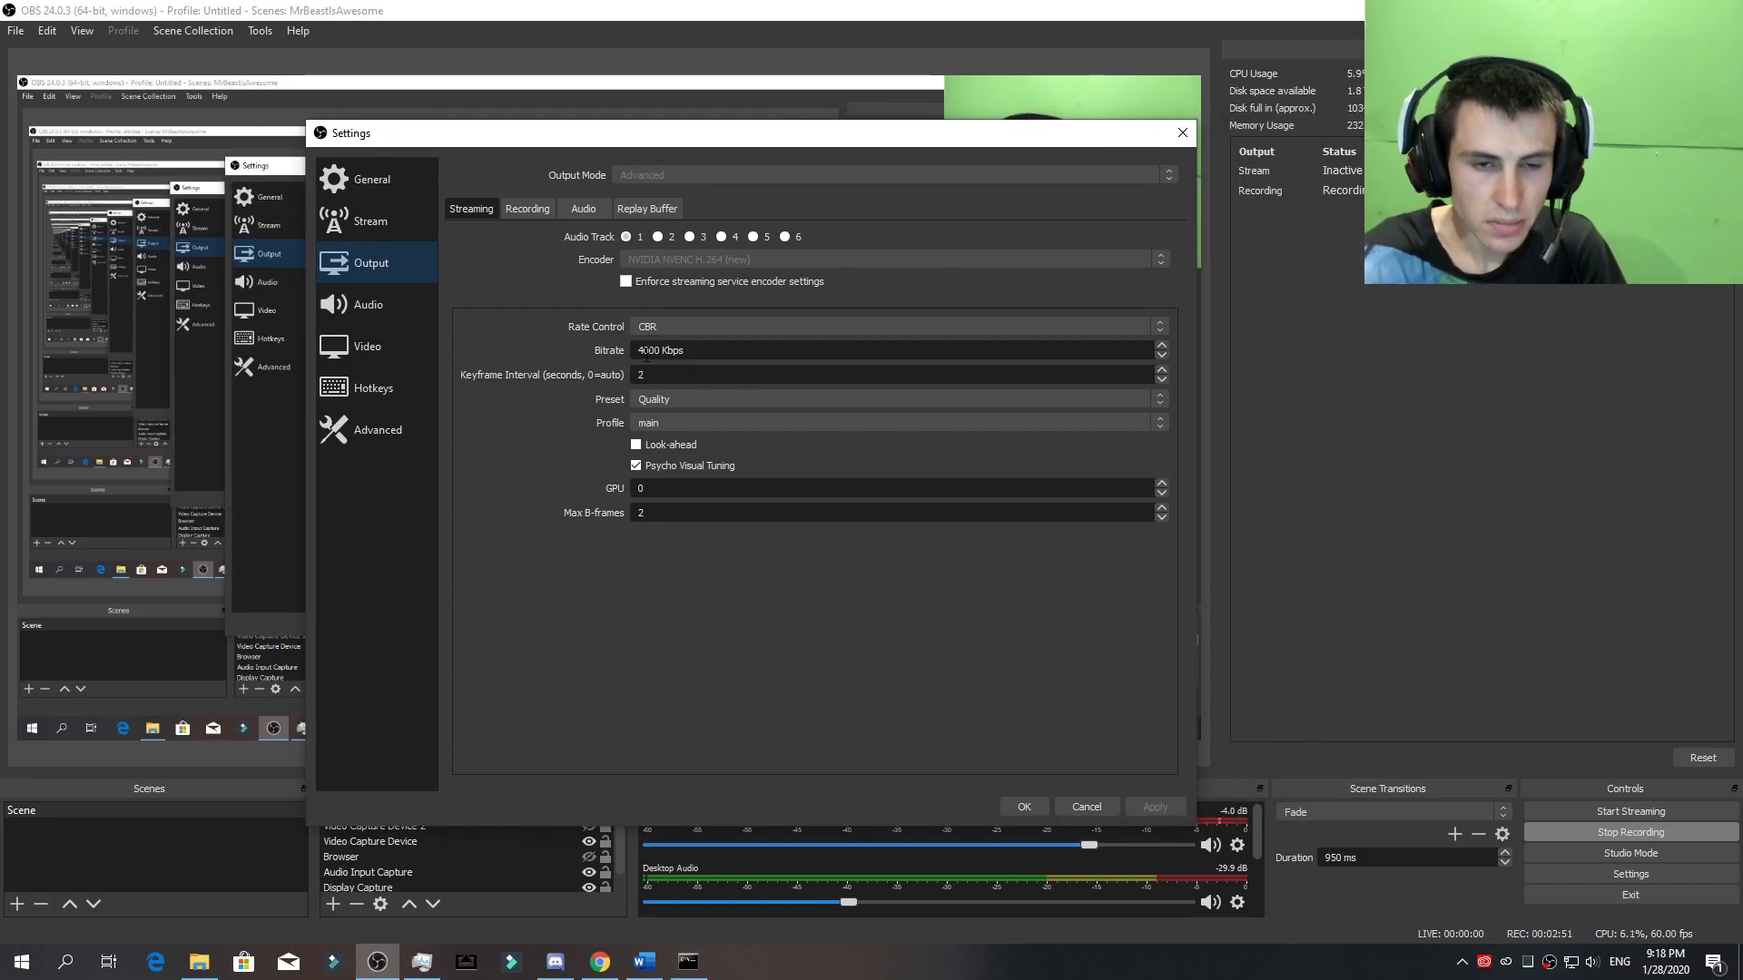
left_click_drag(649, 350, 637, 351)
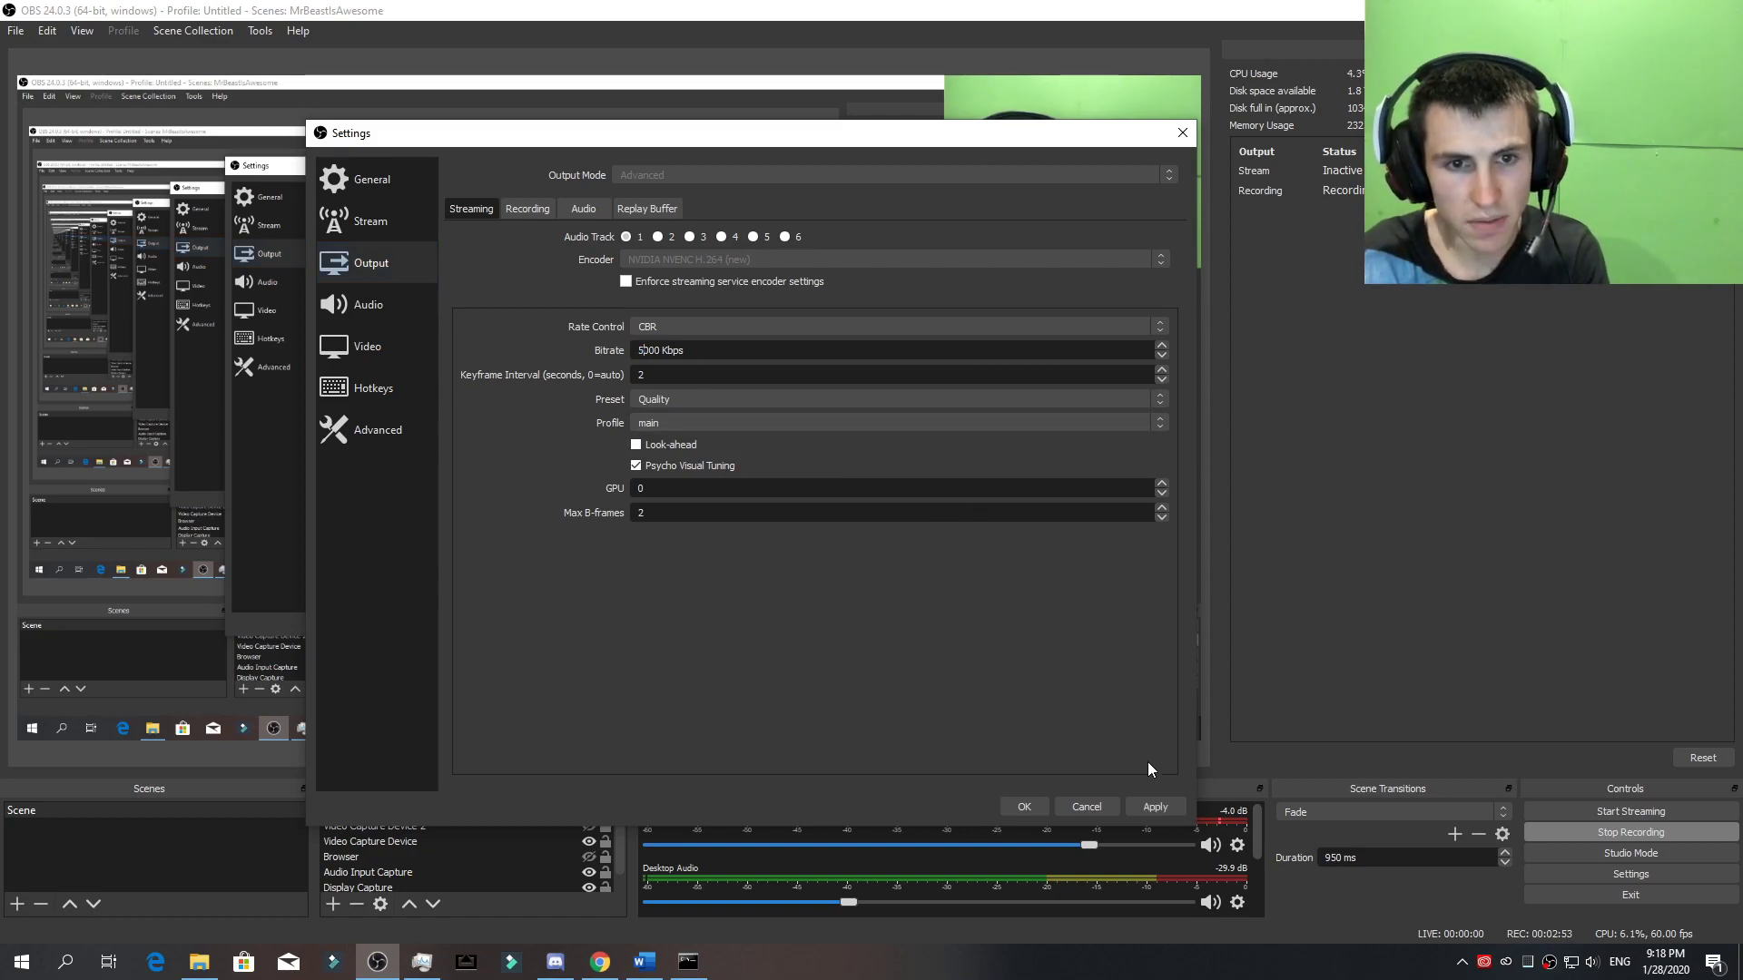
left_click(1150, 806)
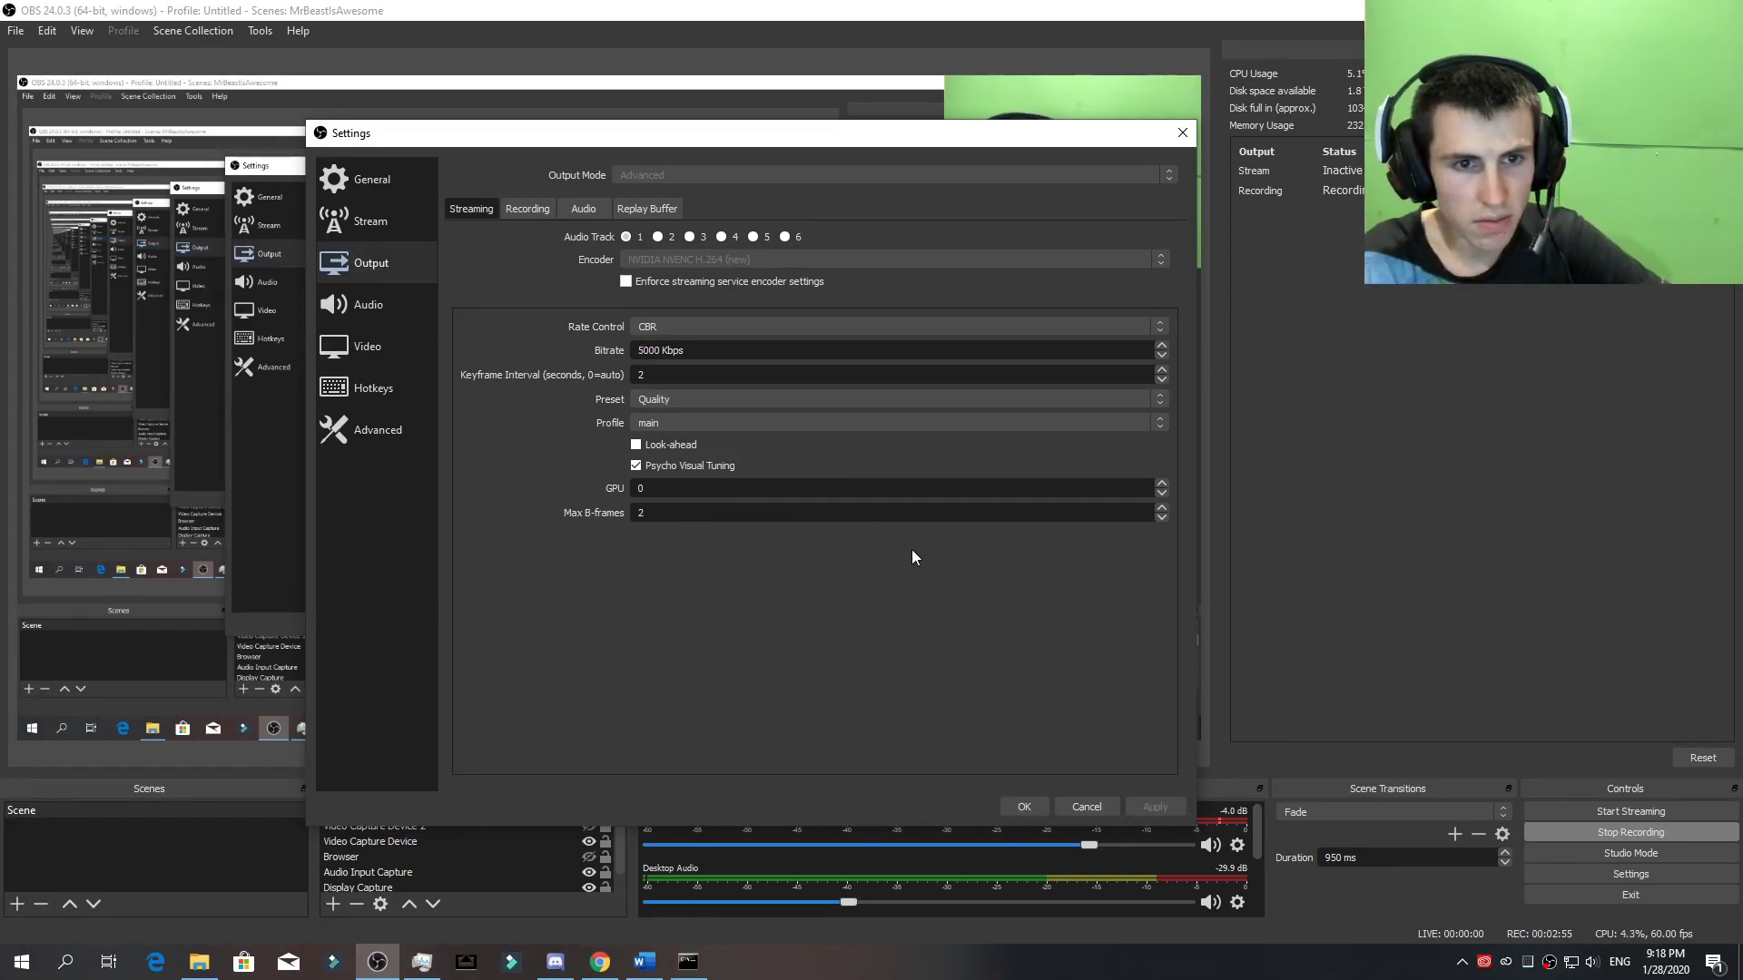
left_click(1025, 806)
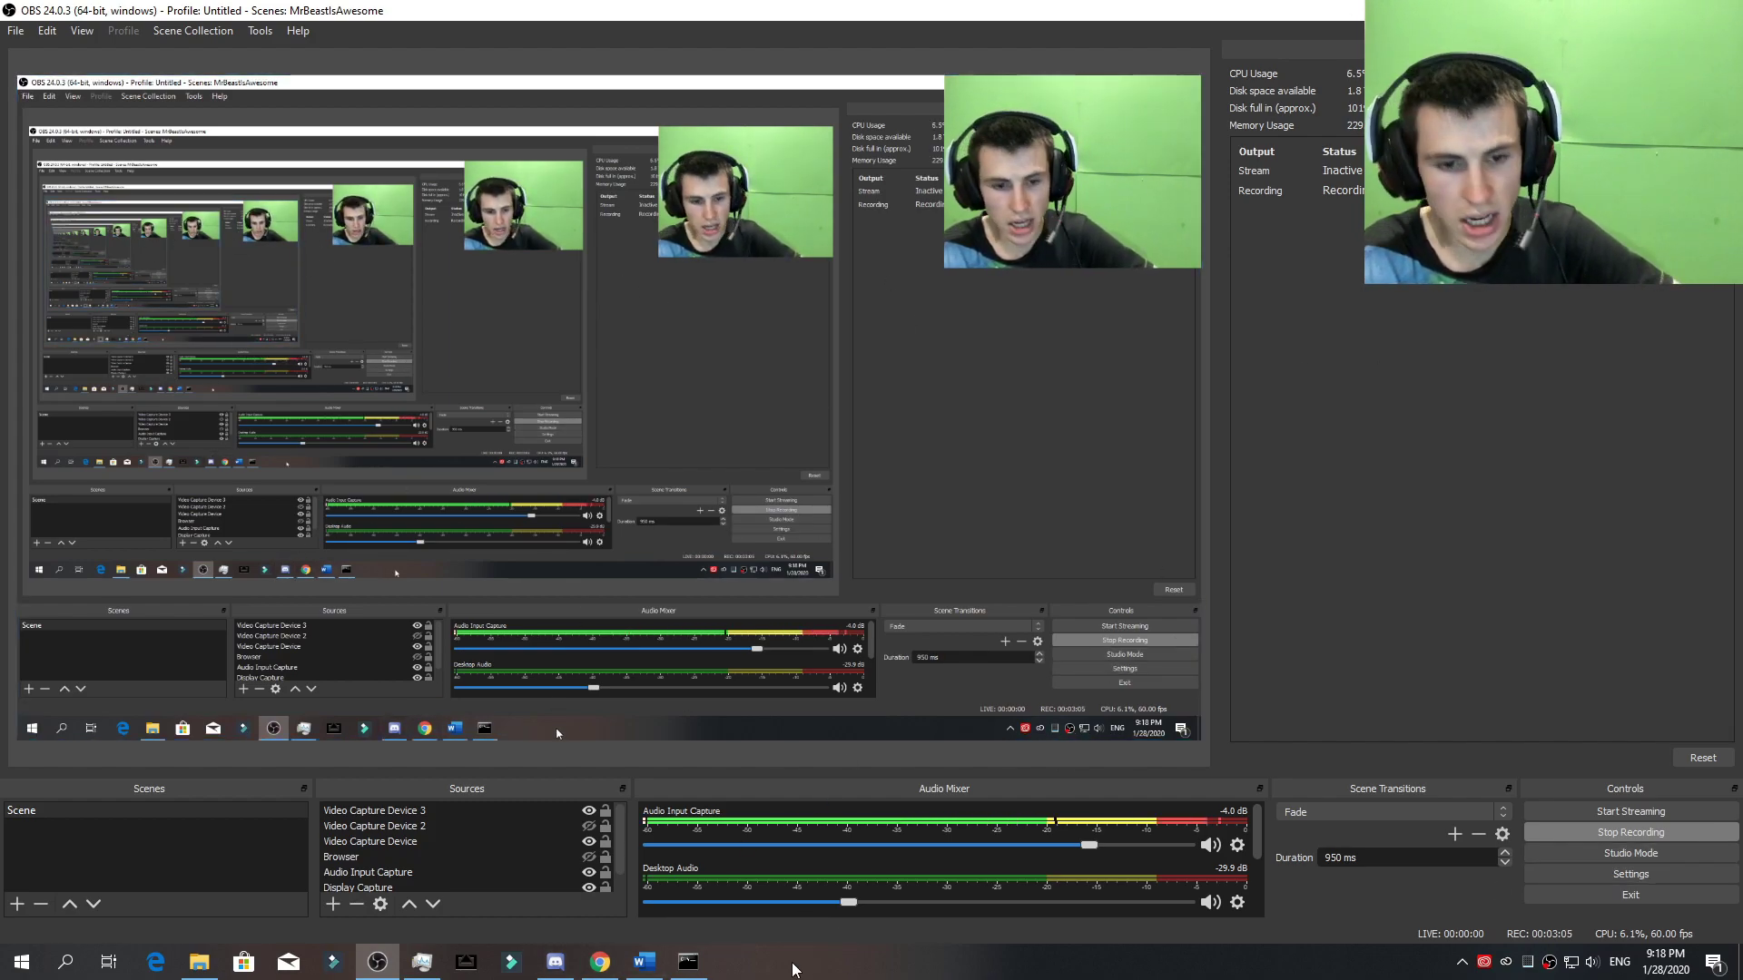
left_click(601, 961)
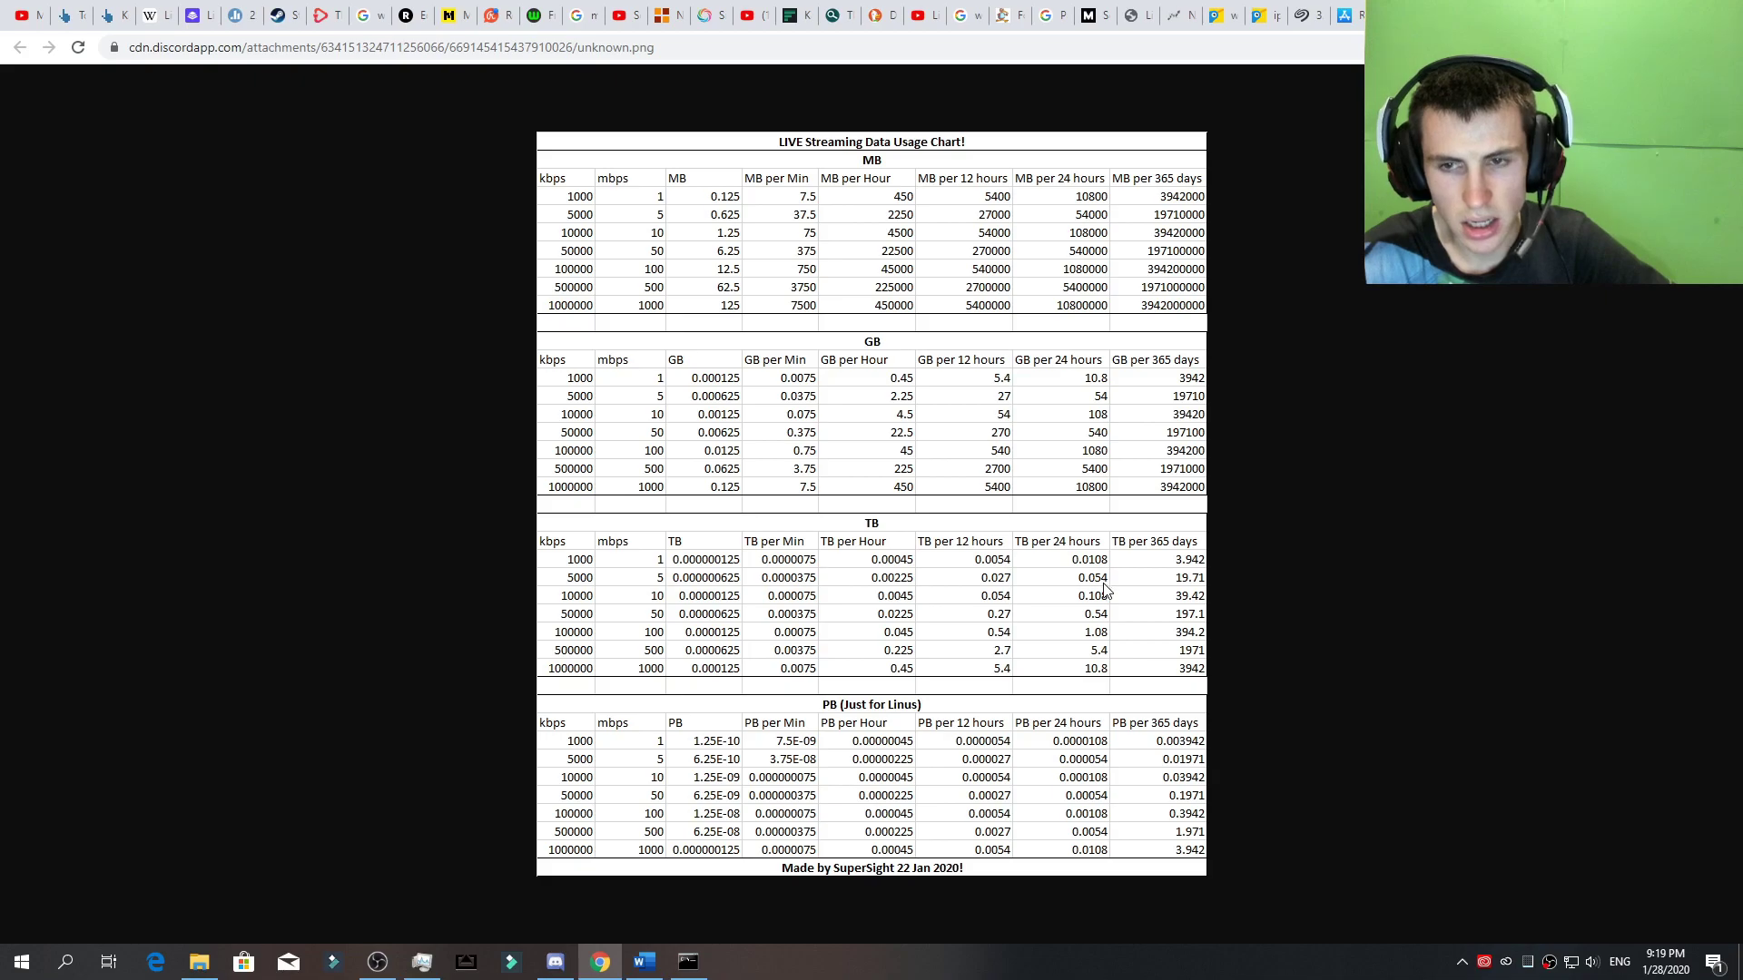
Minimize the Chrome chart window to reveal OBS Studio.
left_click(601, 962)
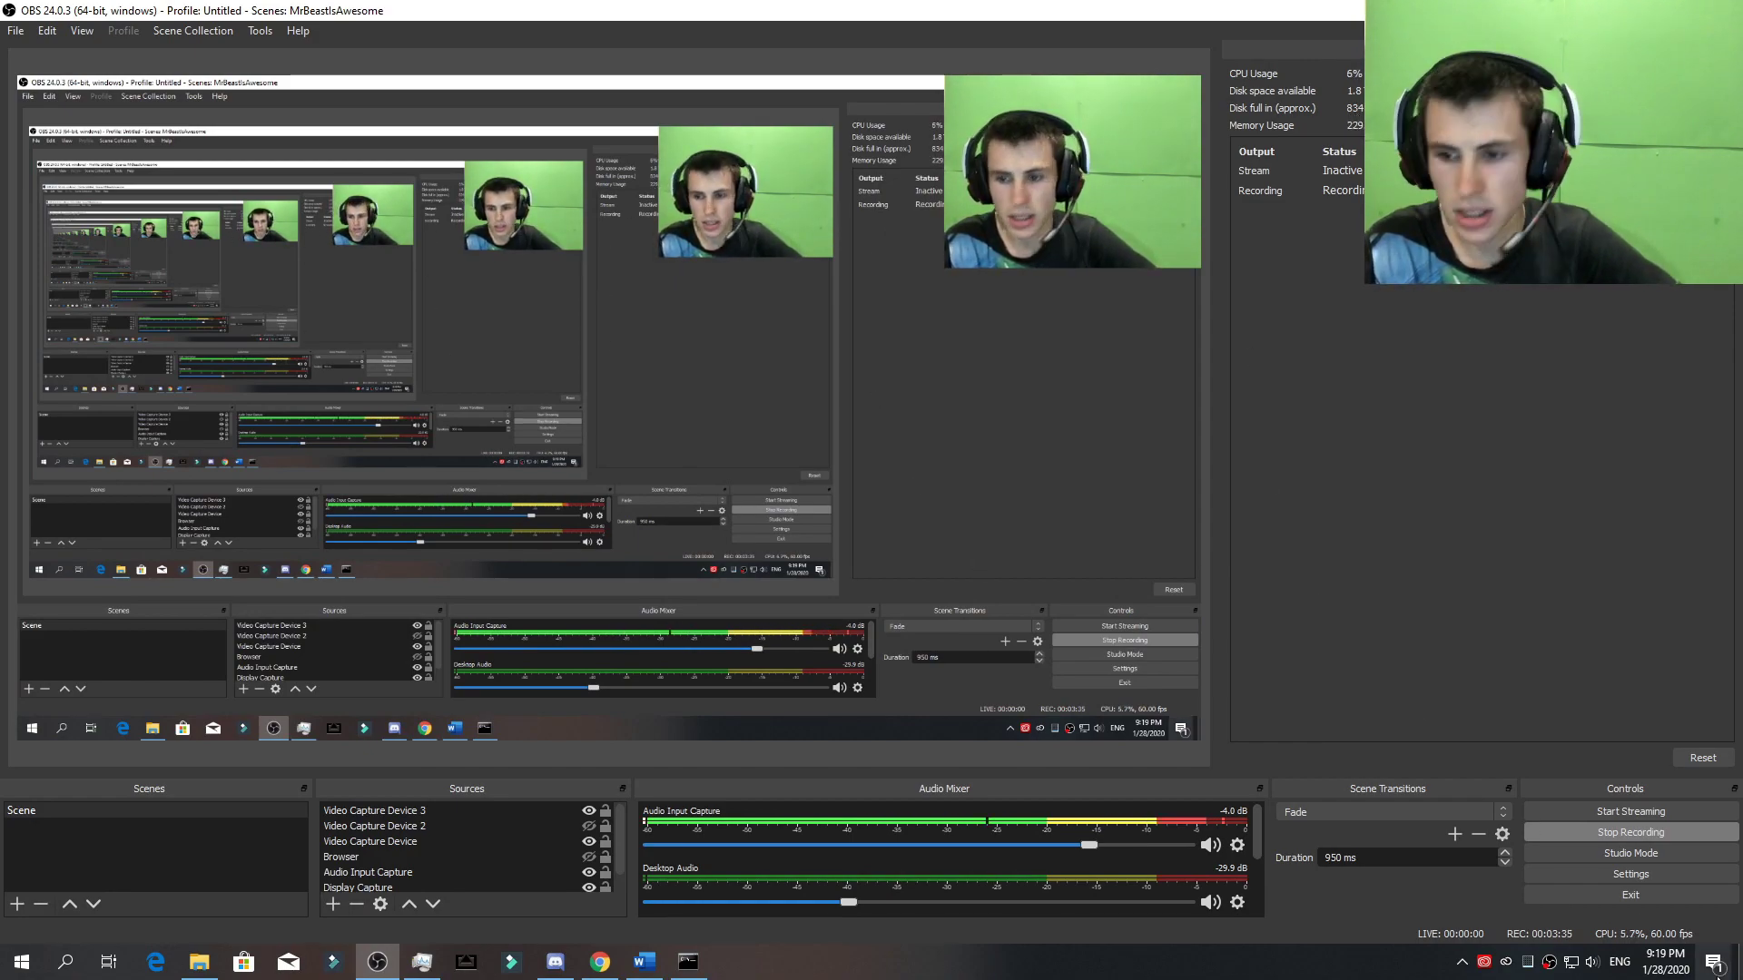
Open OBS Settings and navigate to the Output streaming page.
left_click(1630, 873)
left_click(512, 348)
left_click(491, 298)
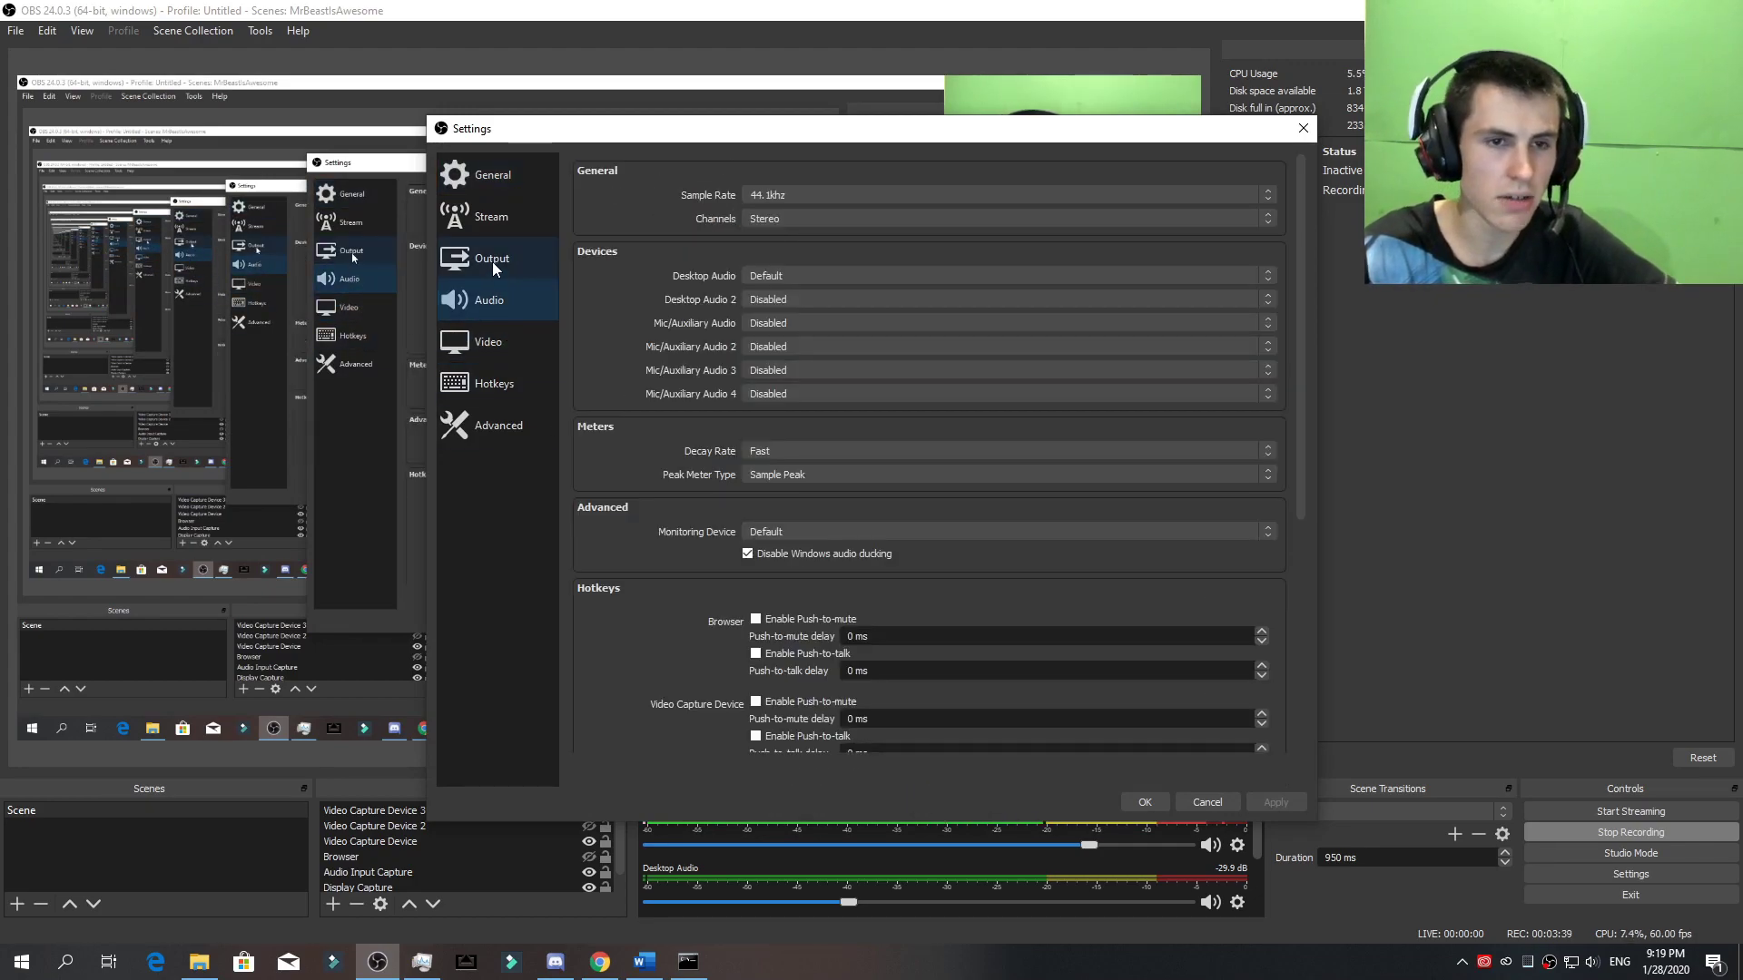
left_click(492, 263)
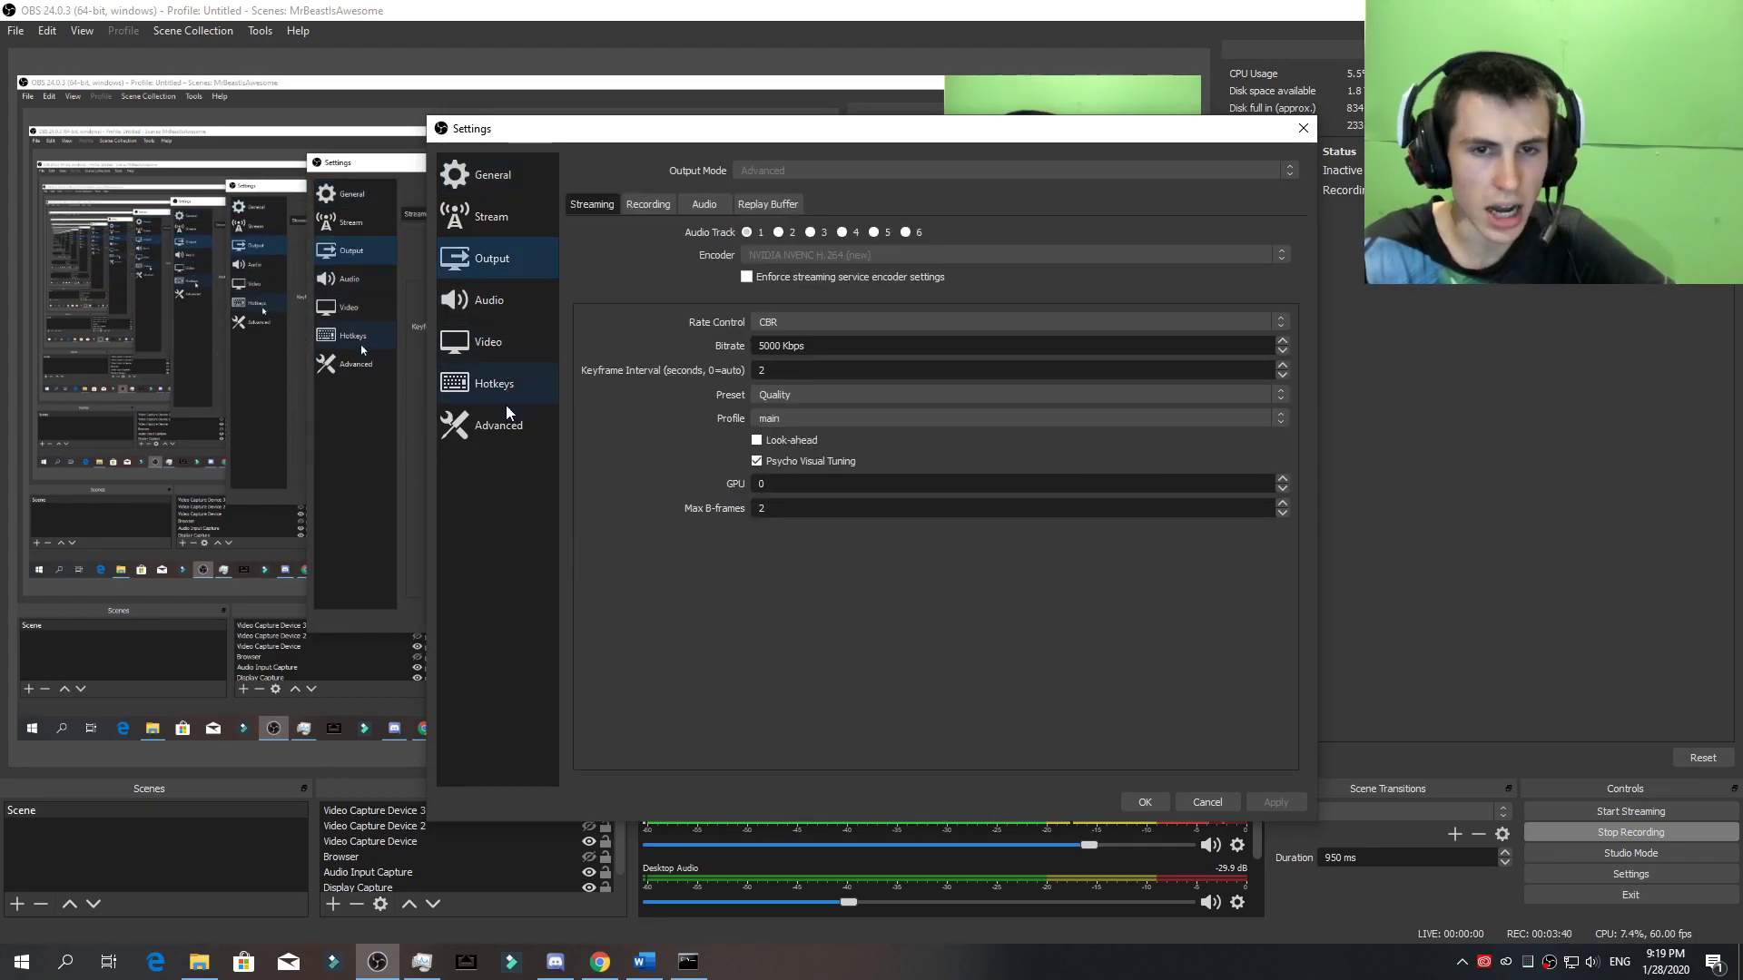
Replace the bitrate with 10000 Kbps, then apply and save it.
left_click(763, 346)
key("BackSpace")
type("10")
left_click(1258, 801)
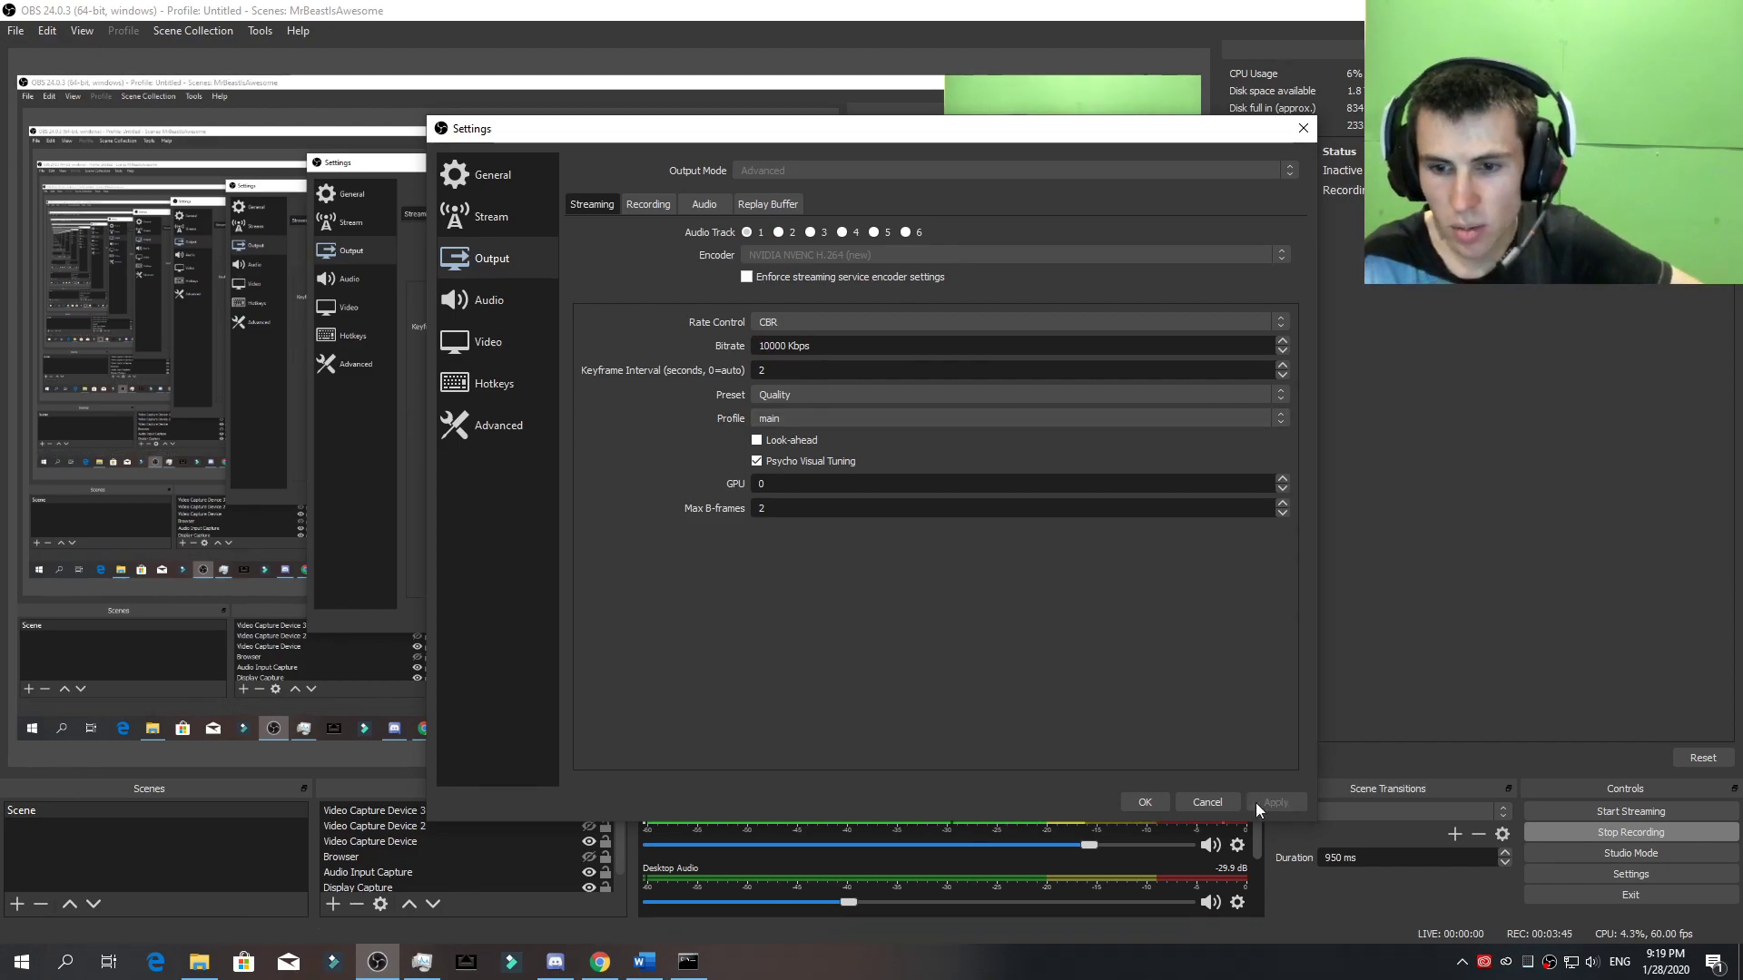
left_click(1152, 803)
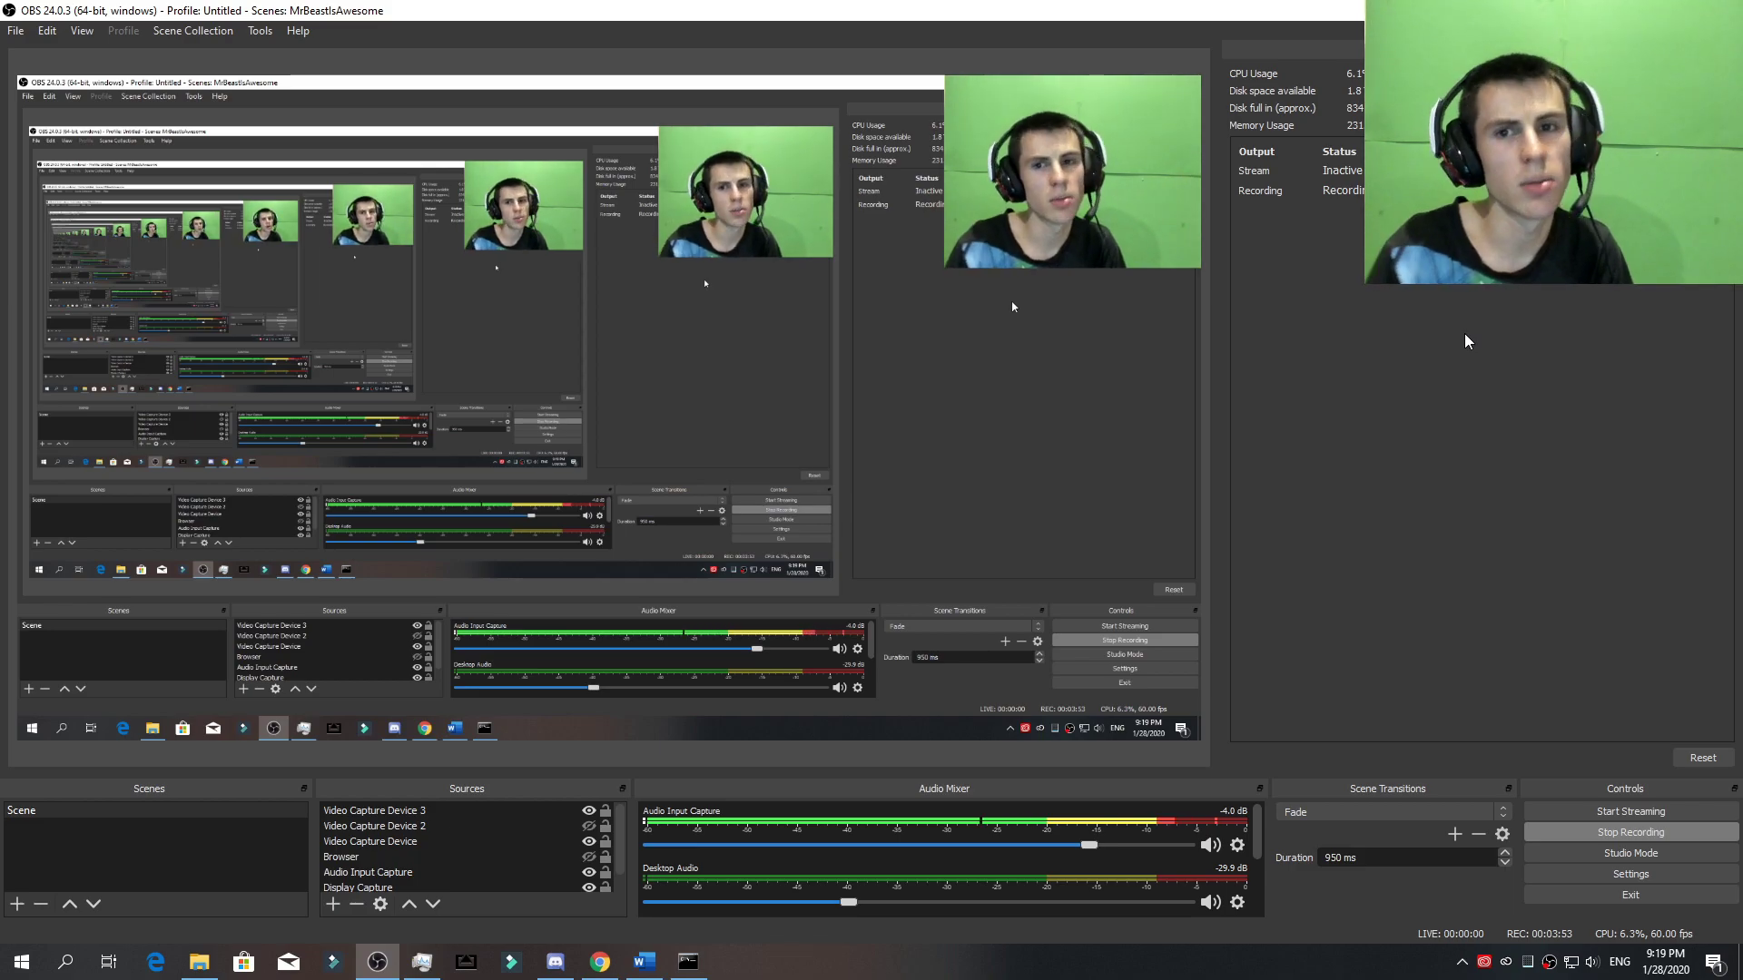
Glance at the data usage chart, then bring OBS Studio back to the front.
left_click(605, 965)
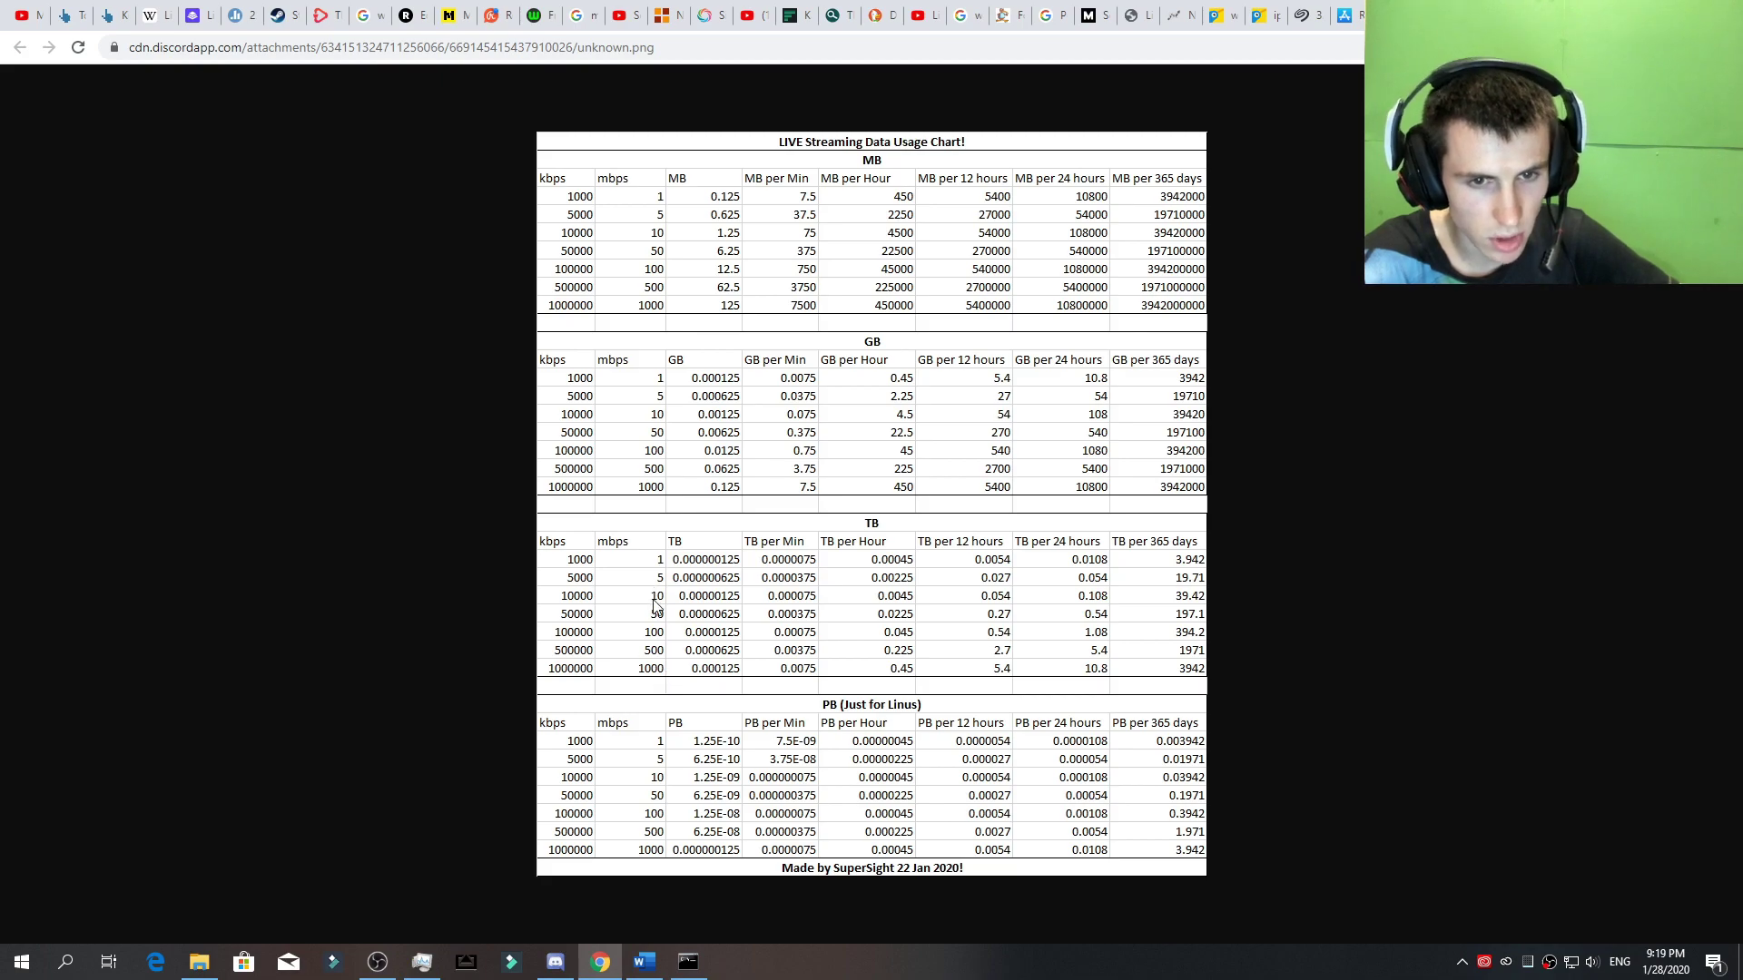
left_click(377, 961)
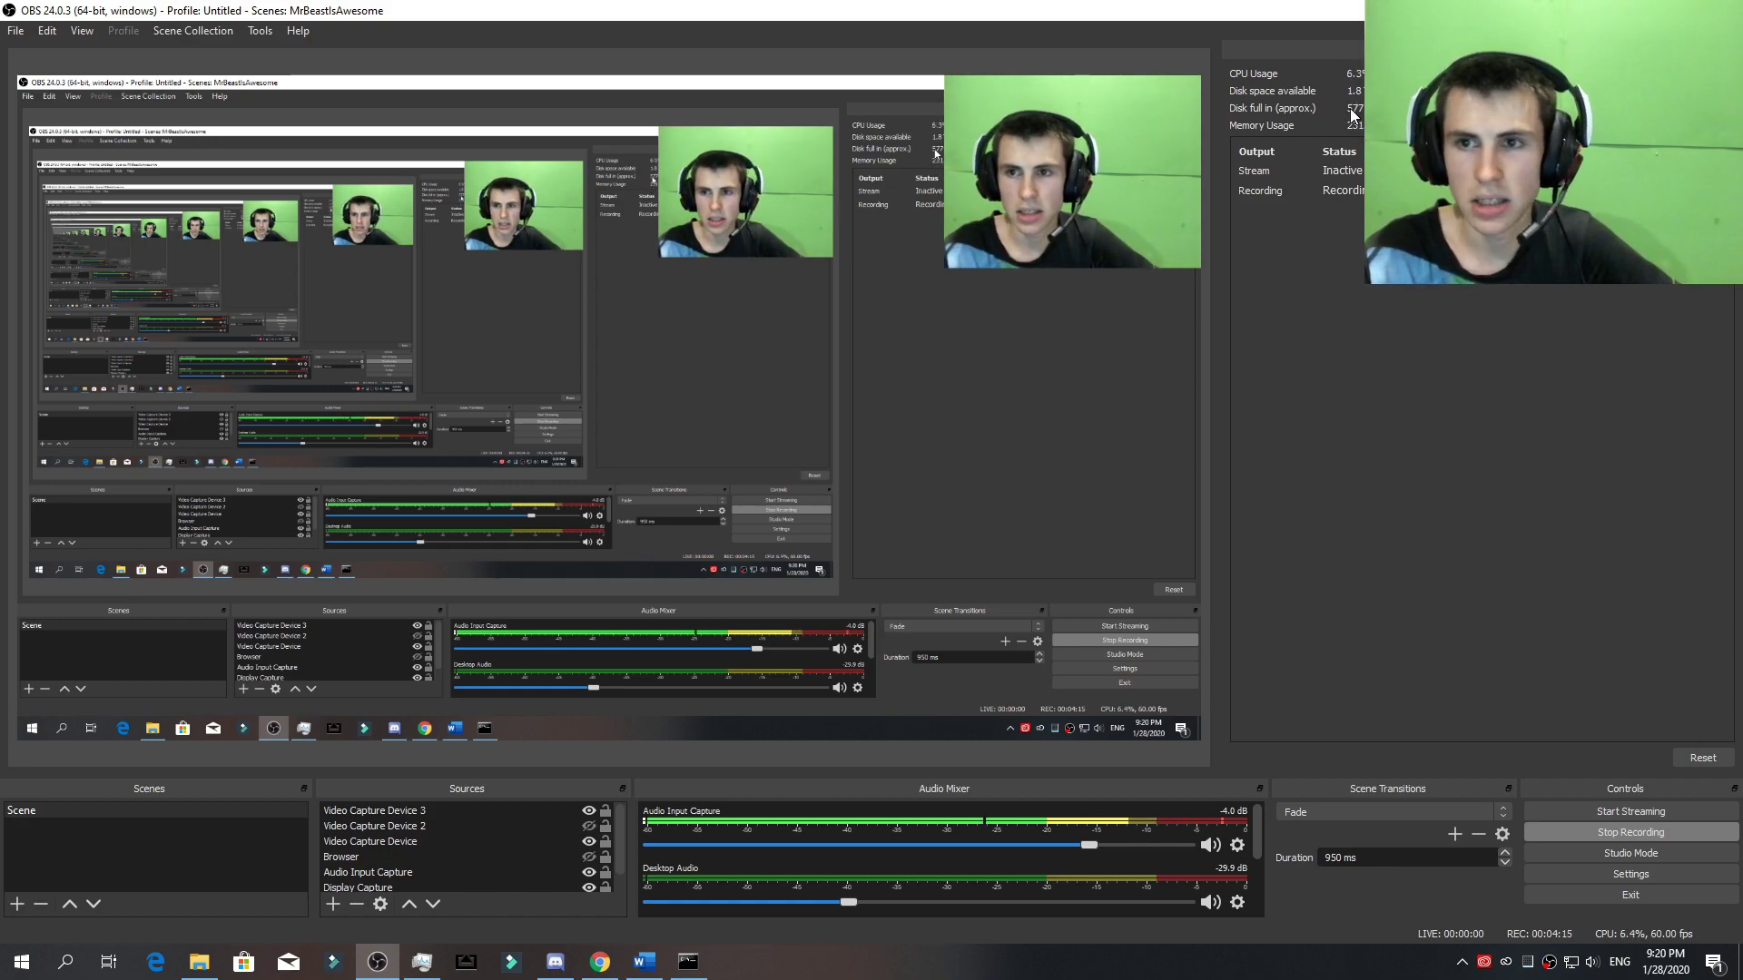
Reopen Settings on the Output streaming page and close with OK, keeping 100000 Kbps bitrate.
left_click(1560, 870)
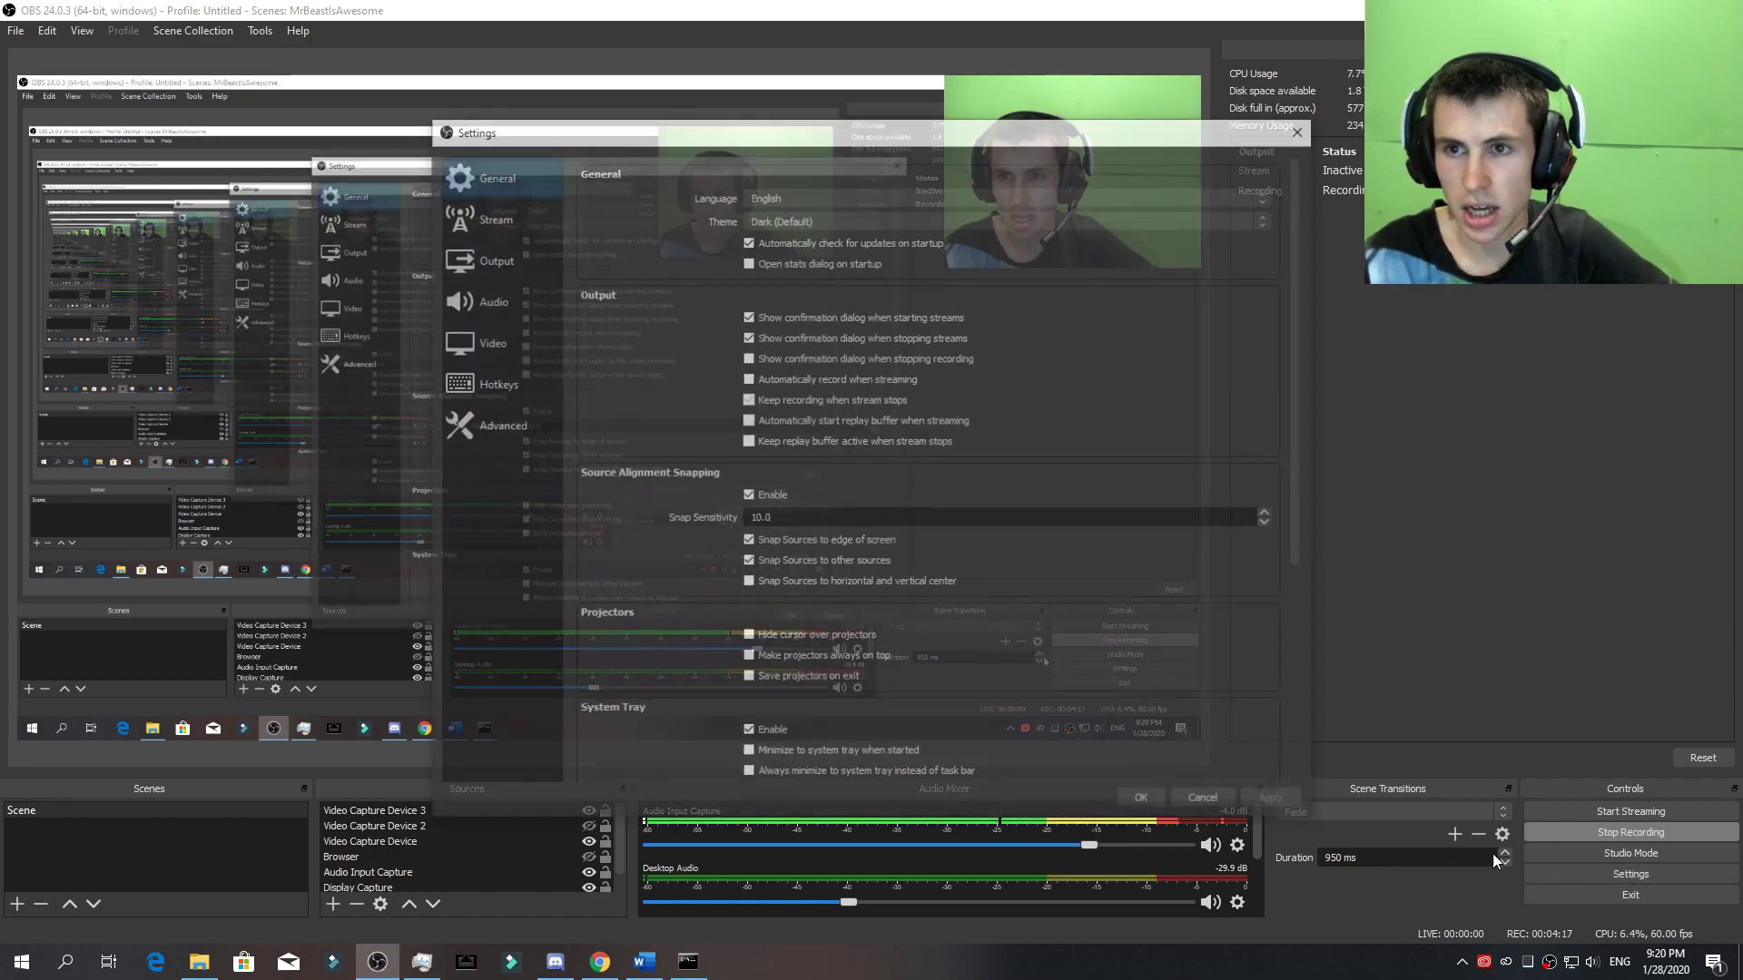
left_click(491, 299)
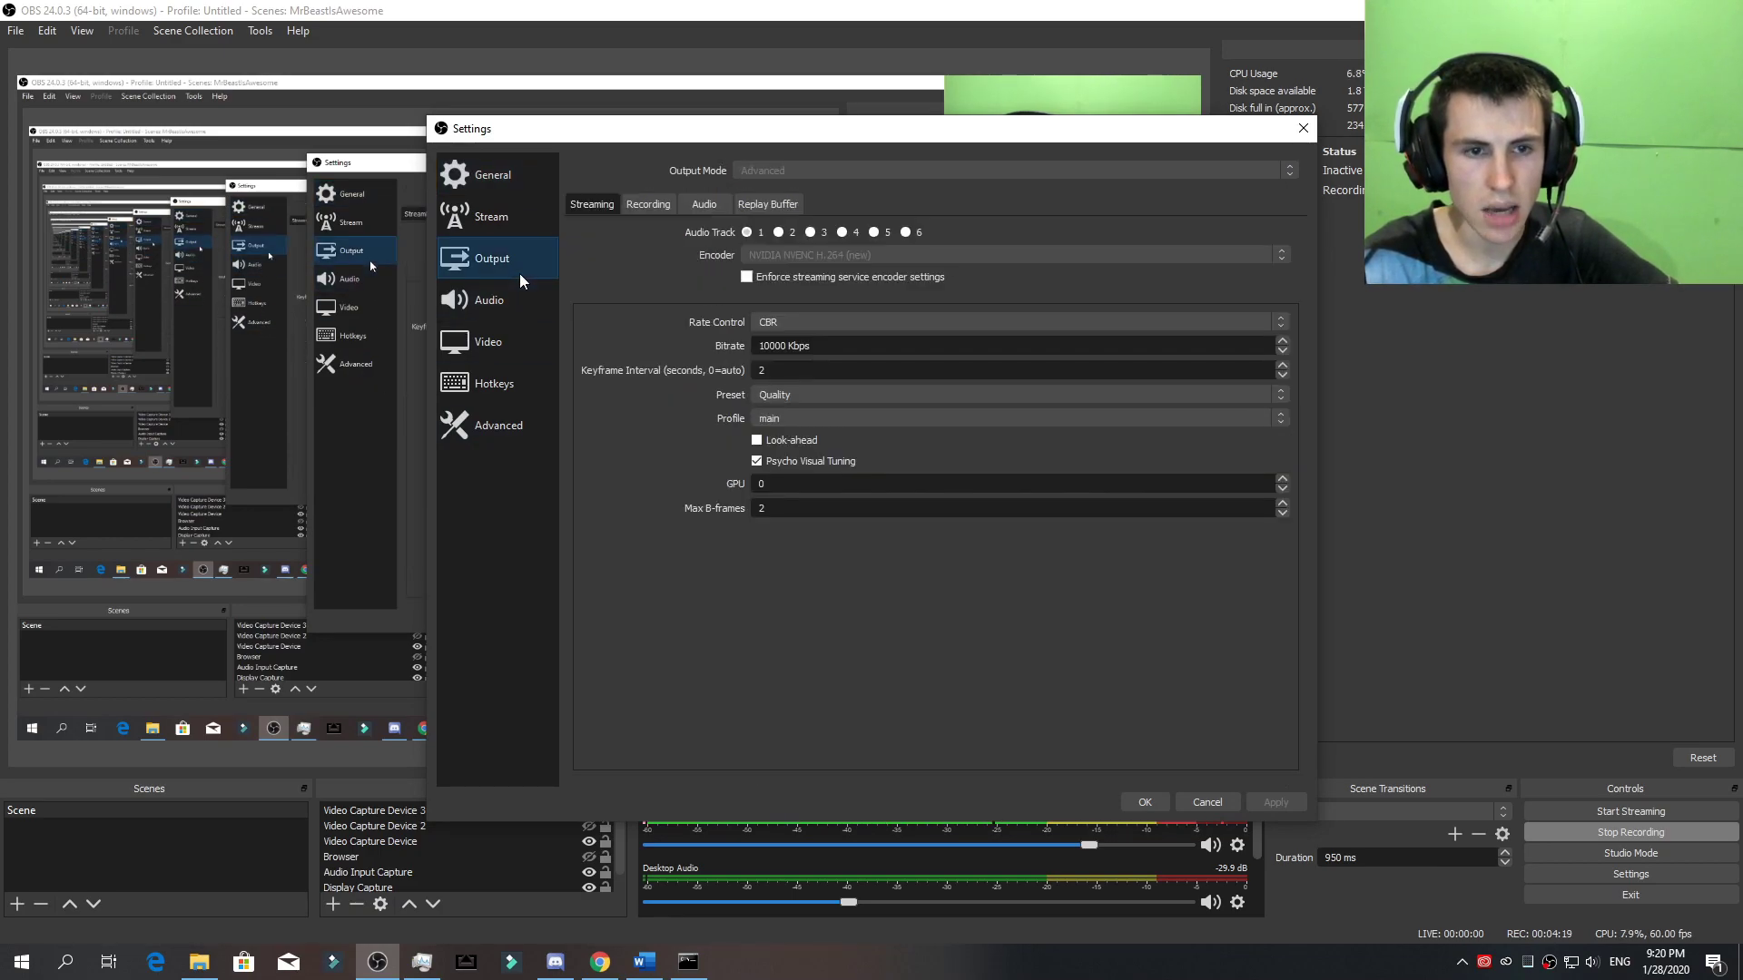
left_click(519, 338)
left_click(517, 300)
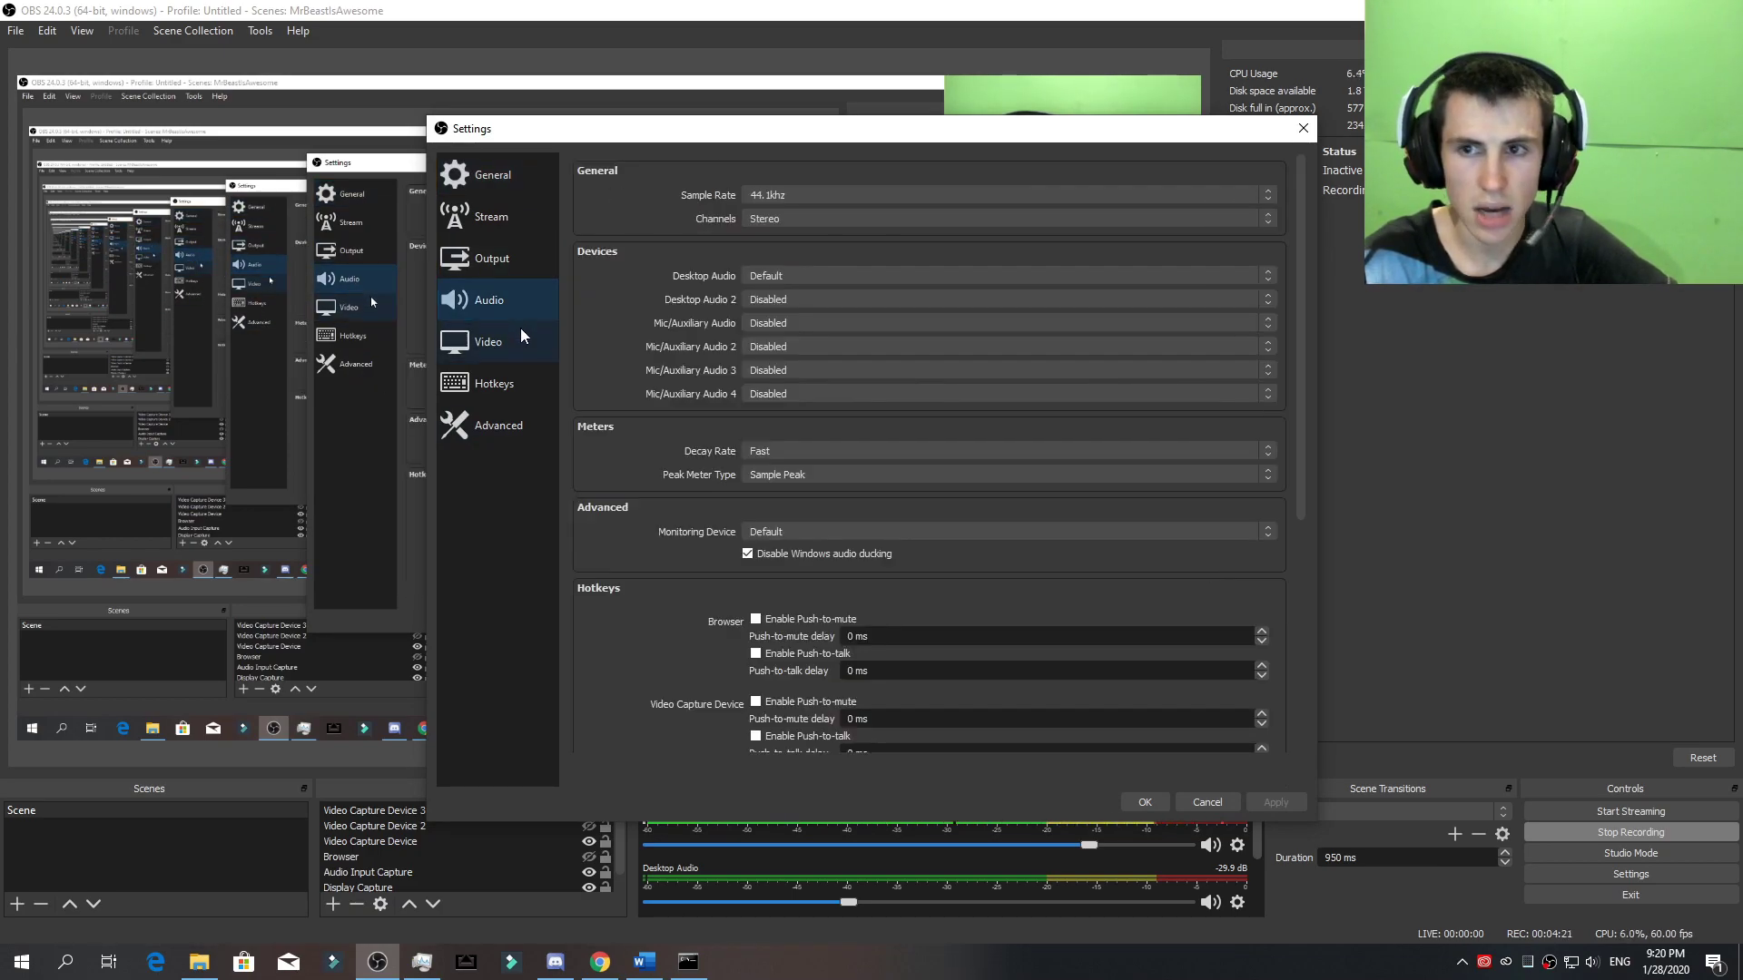
left_click(521, 328)
left_click(505, 246)
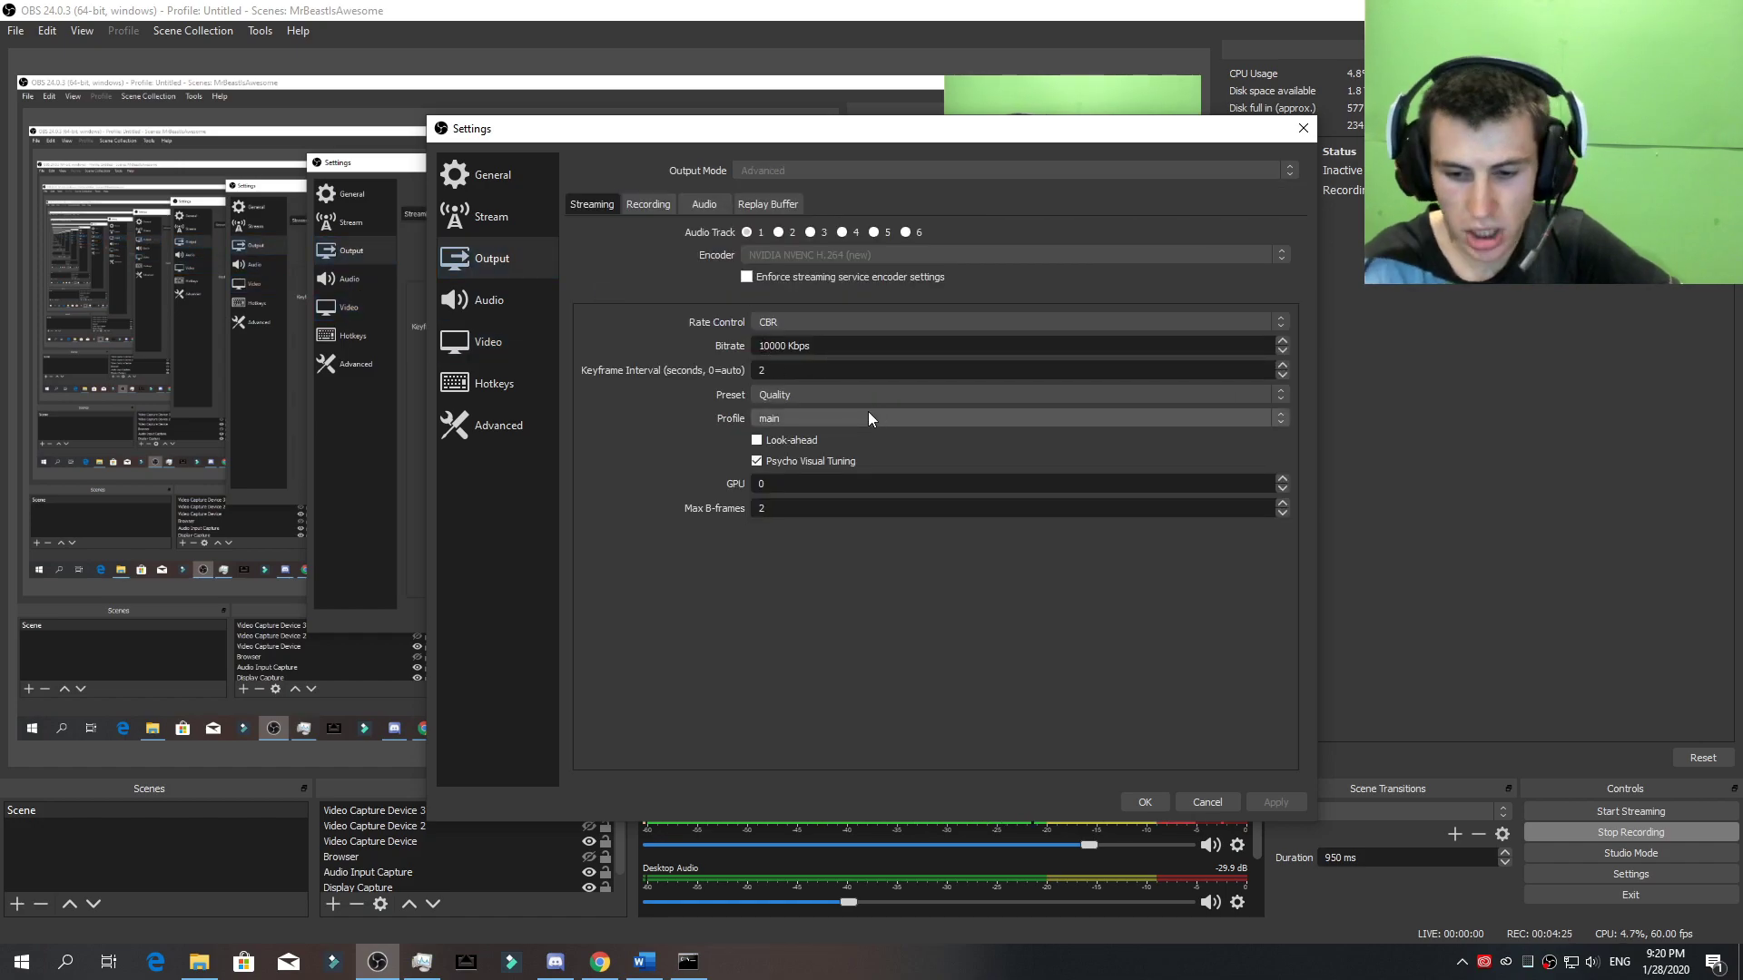
type("0")
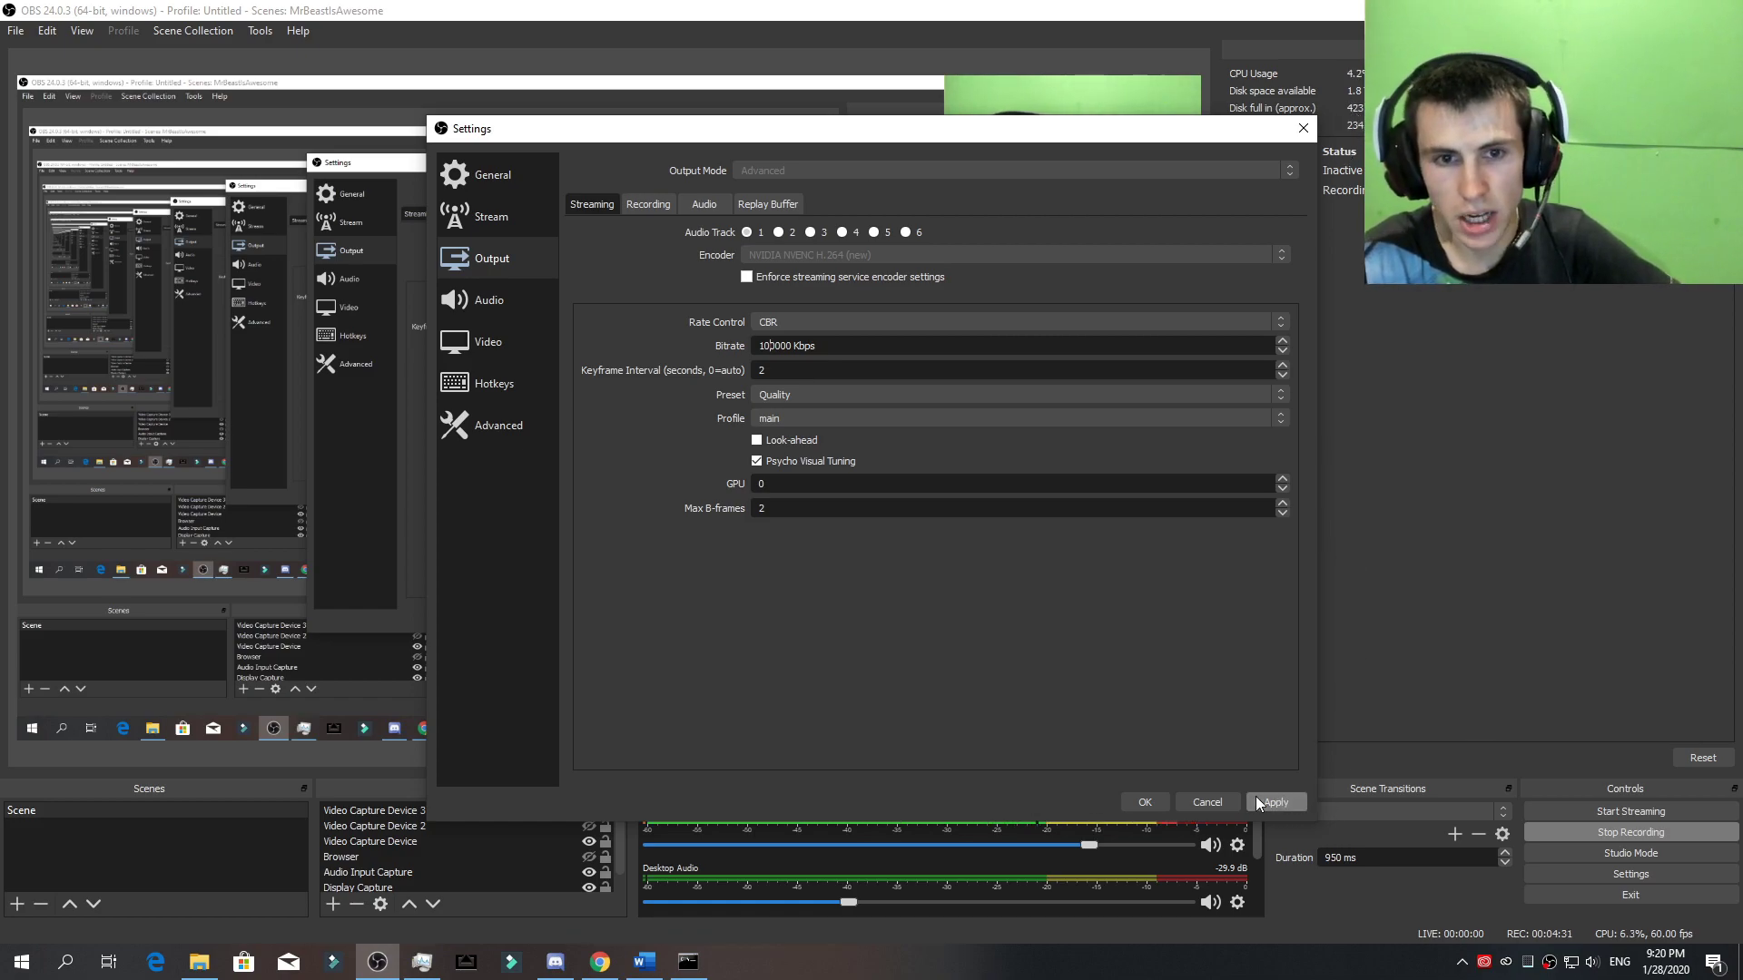
left_click(1146, 802)
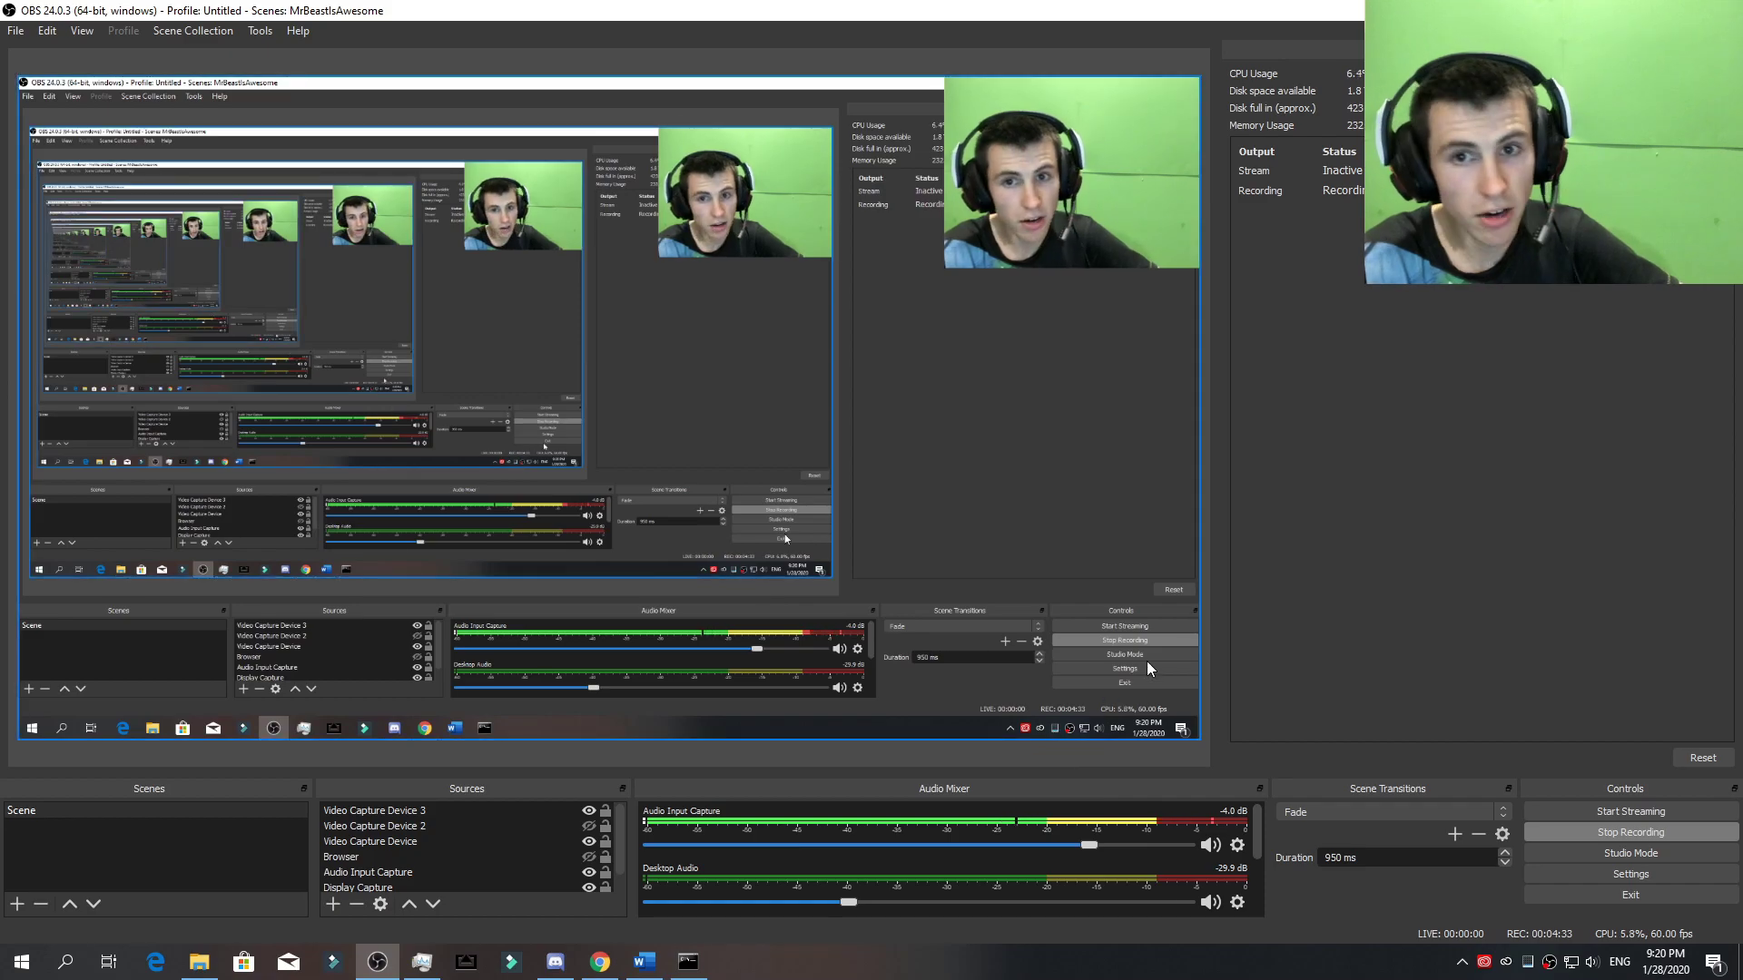
key("alt+Tab")
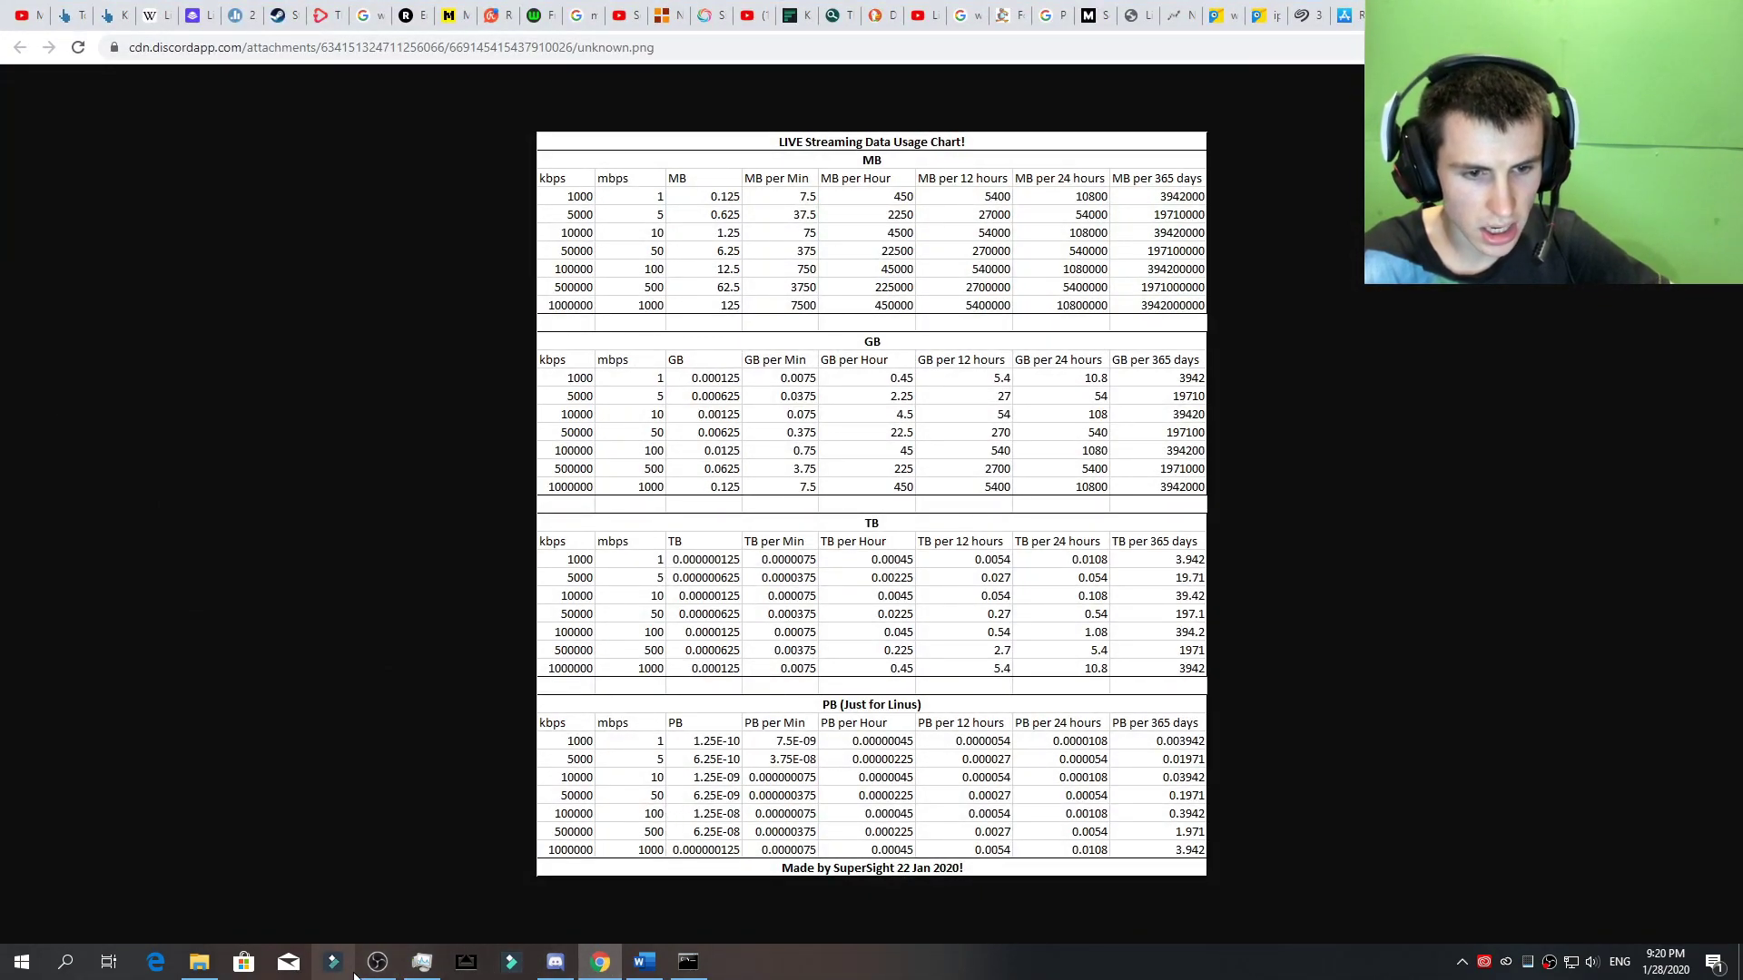
Return to OBS and open Settings, browsing Video before settling on the Output page.
left_click(378, 962)
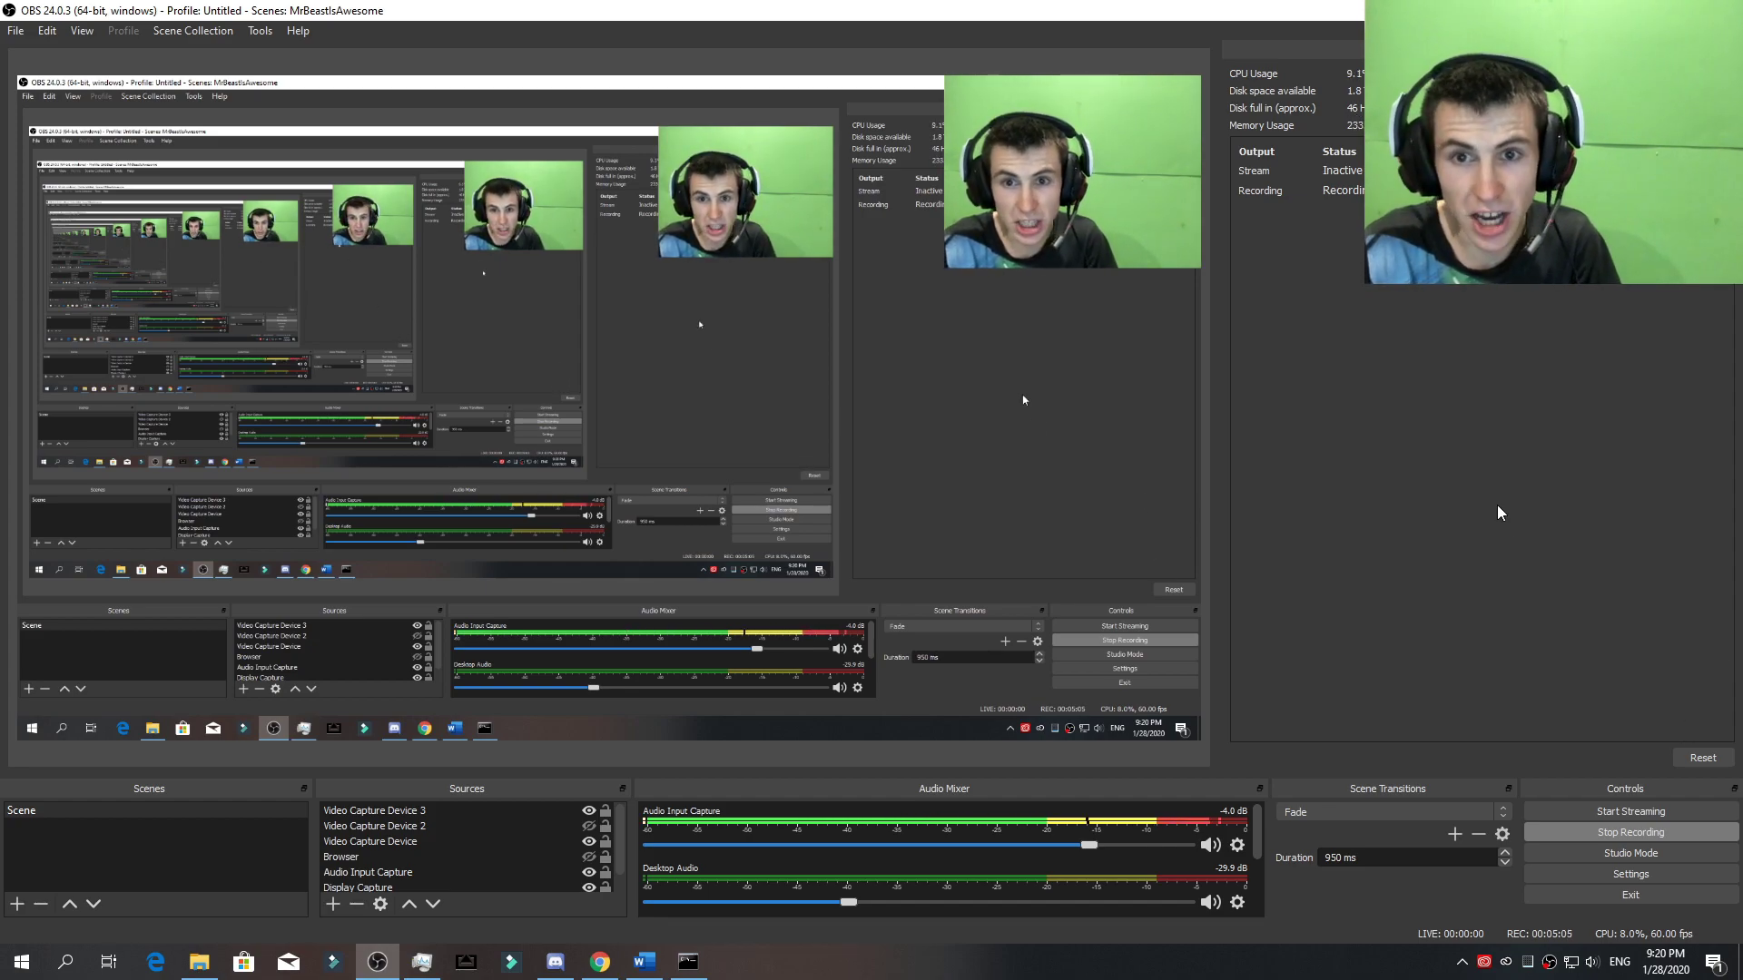
left_click(1603, 873)
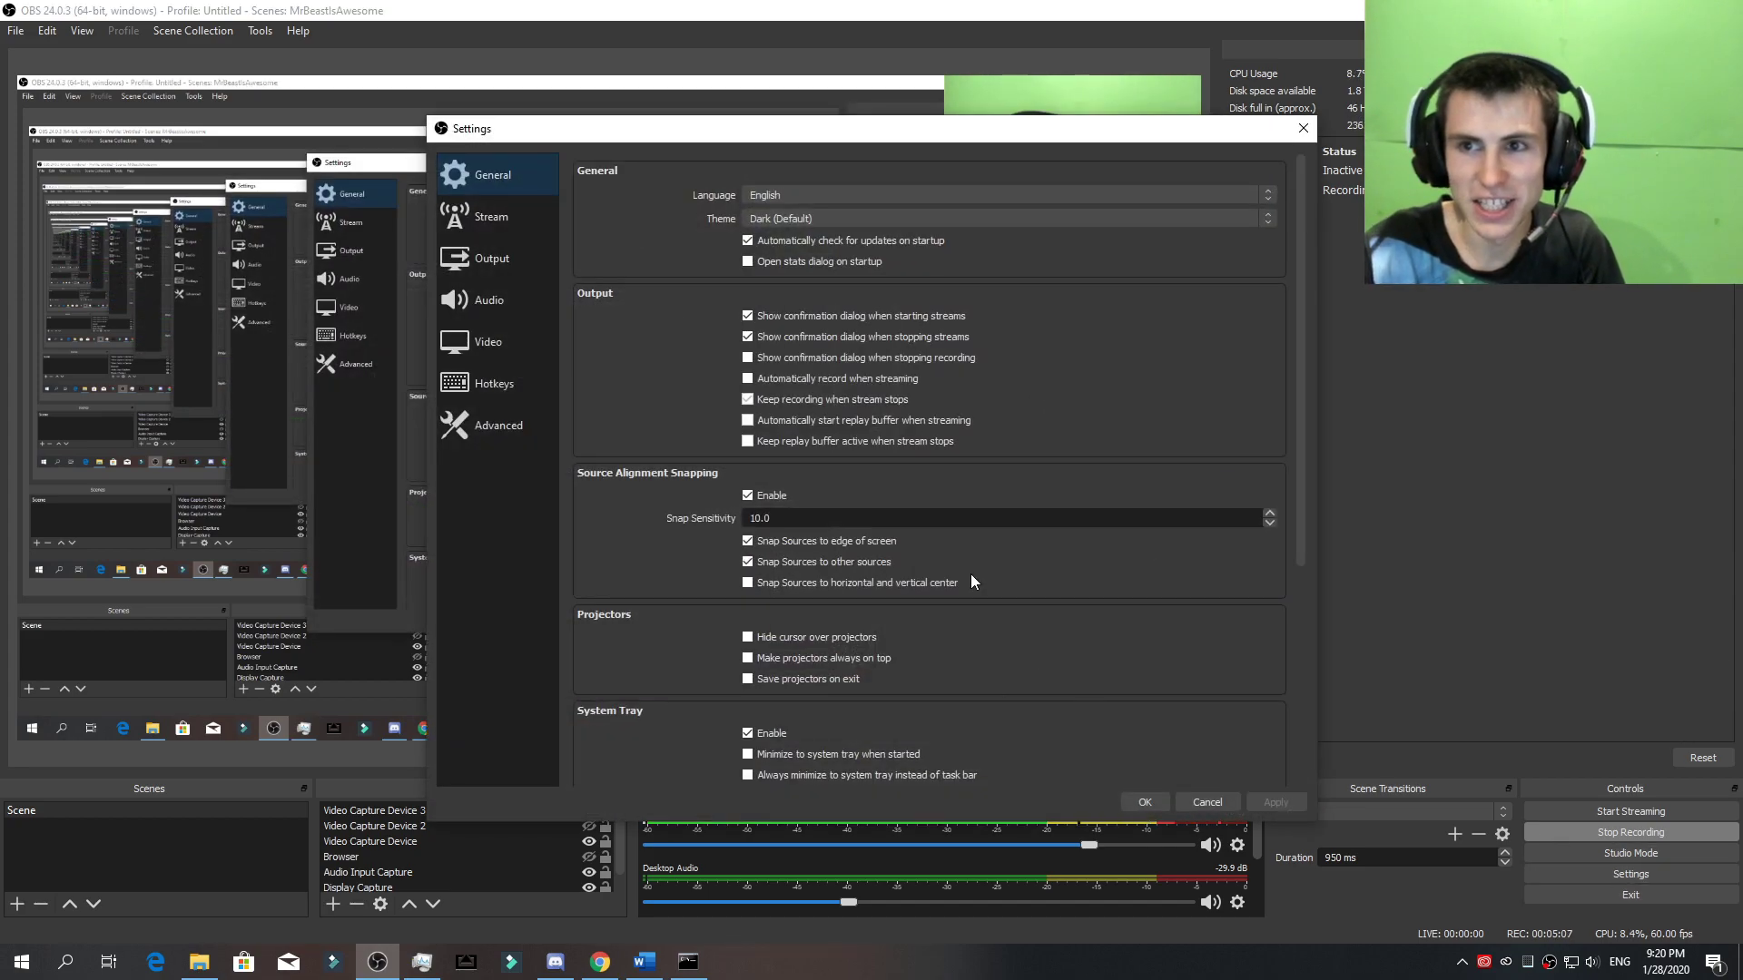
left_click(505, 347)
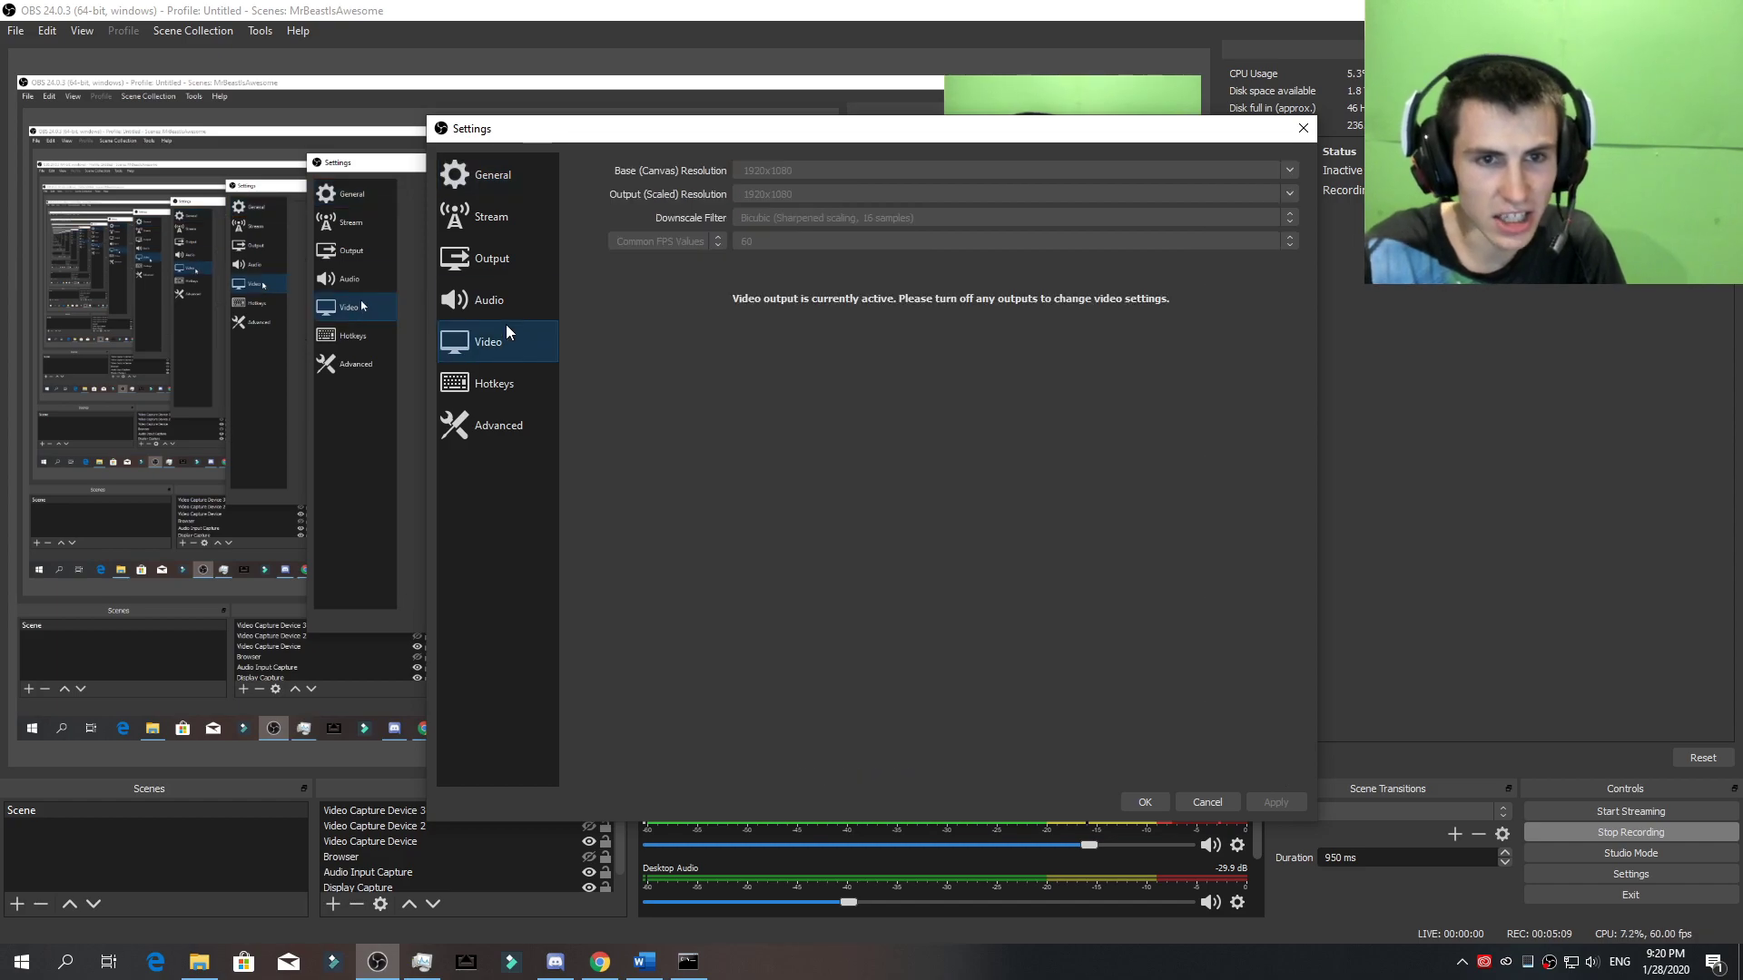
left_click(505, 314)
left_click(504, 272)
left_click(503, 346)
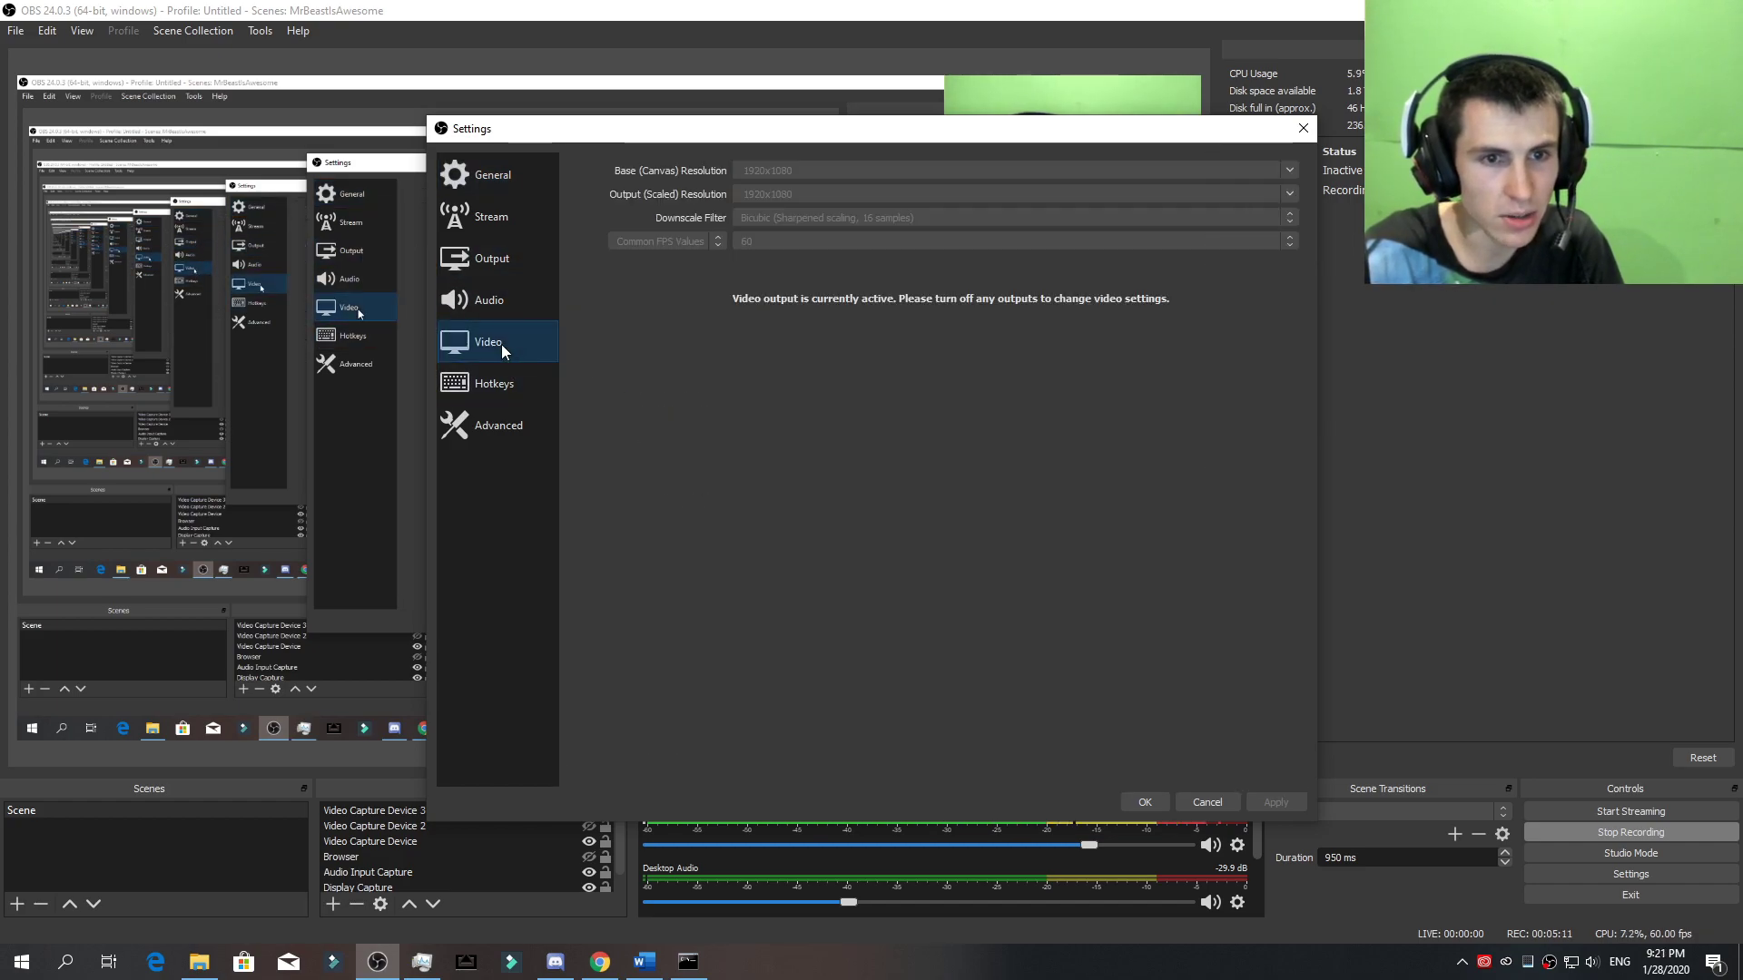
left_click(503, 261)
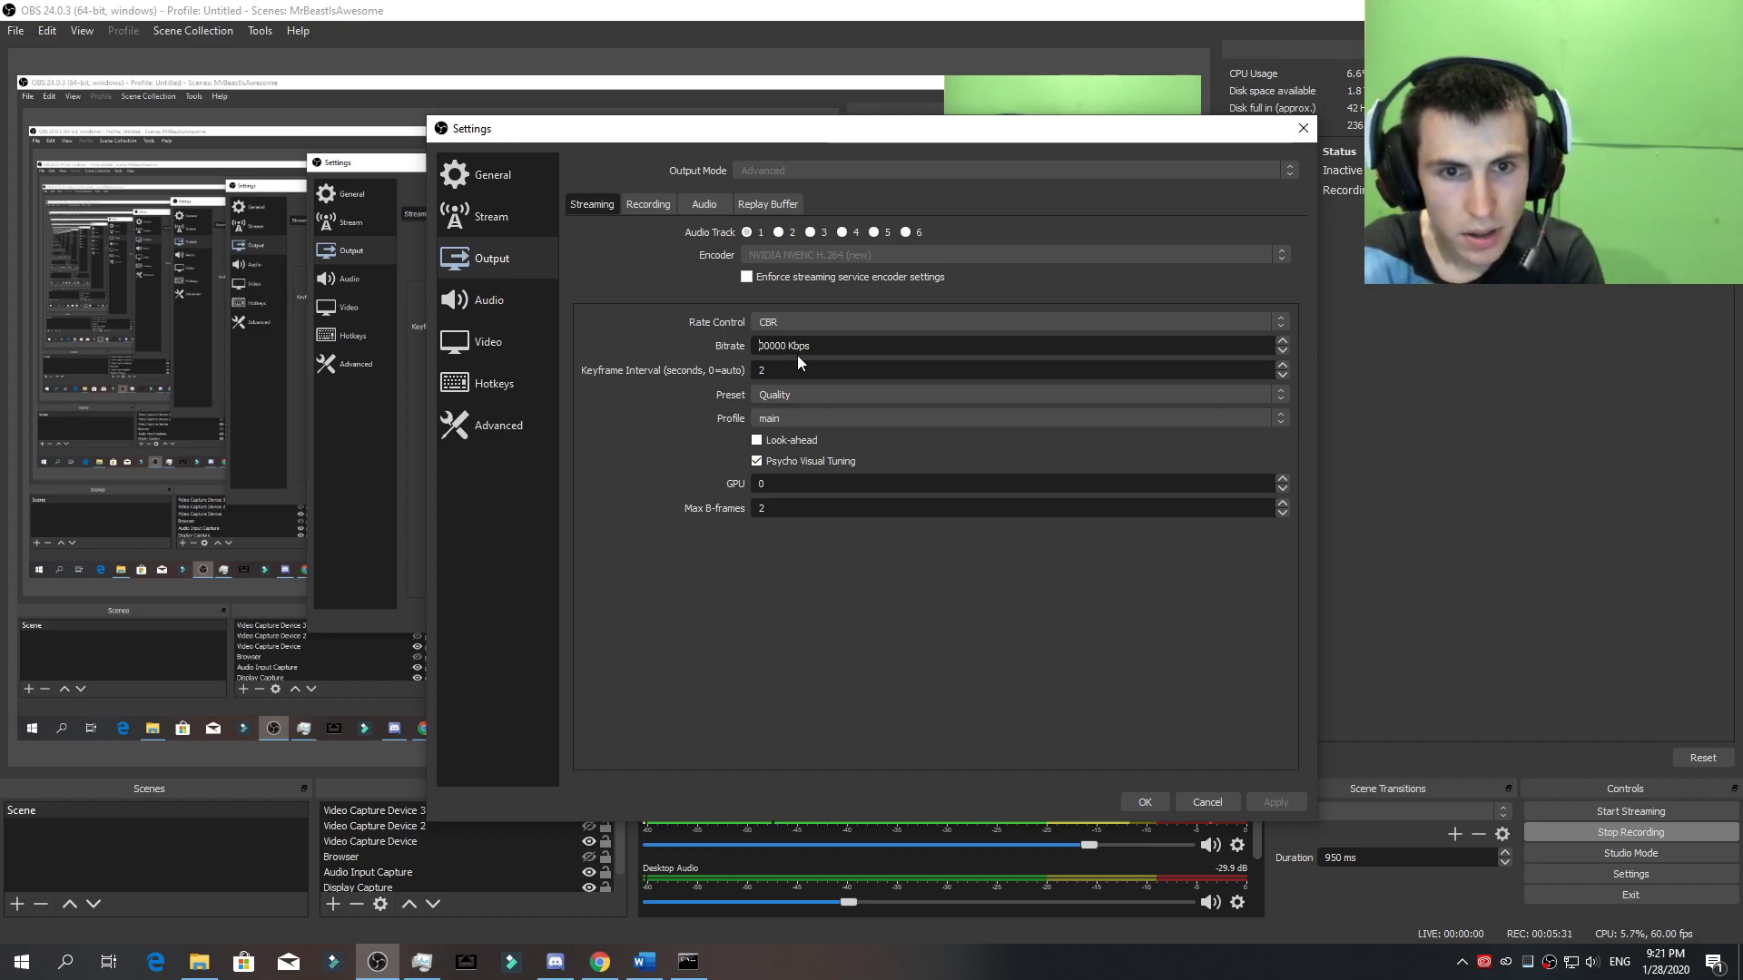
type("3")
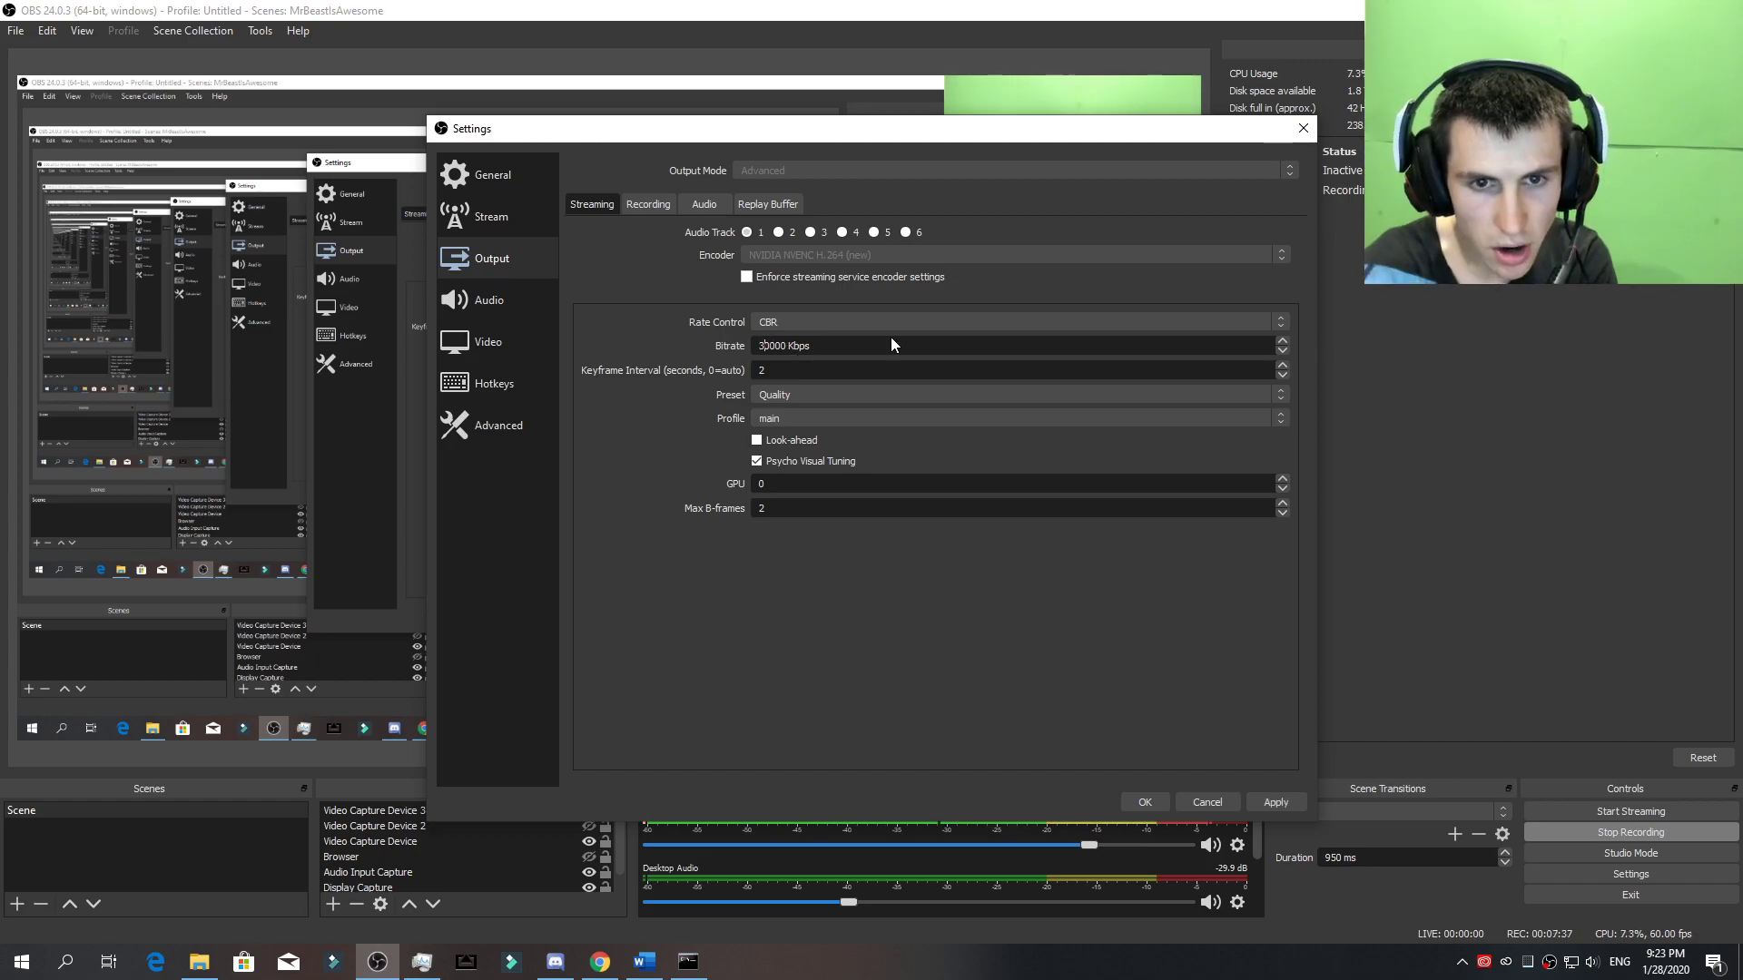
type("9")
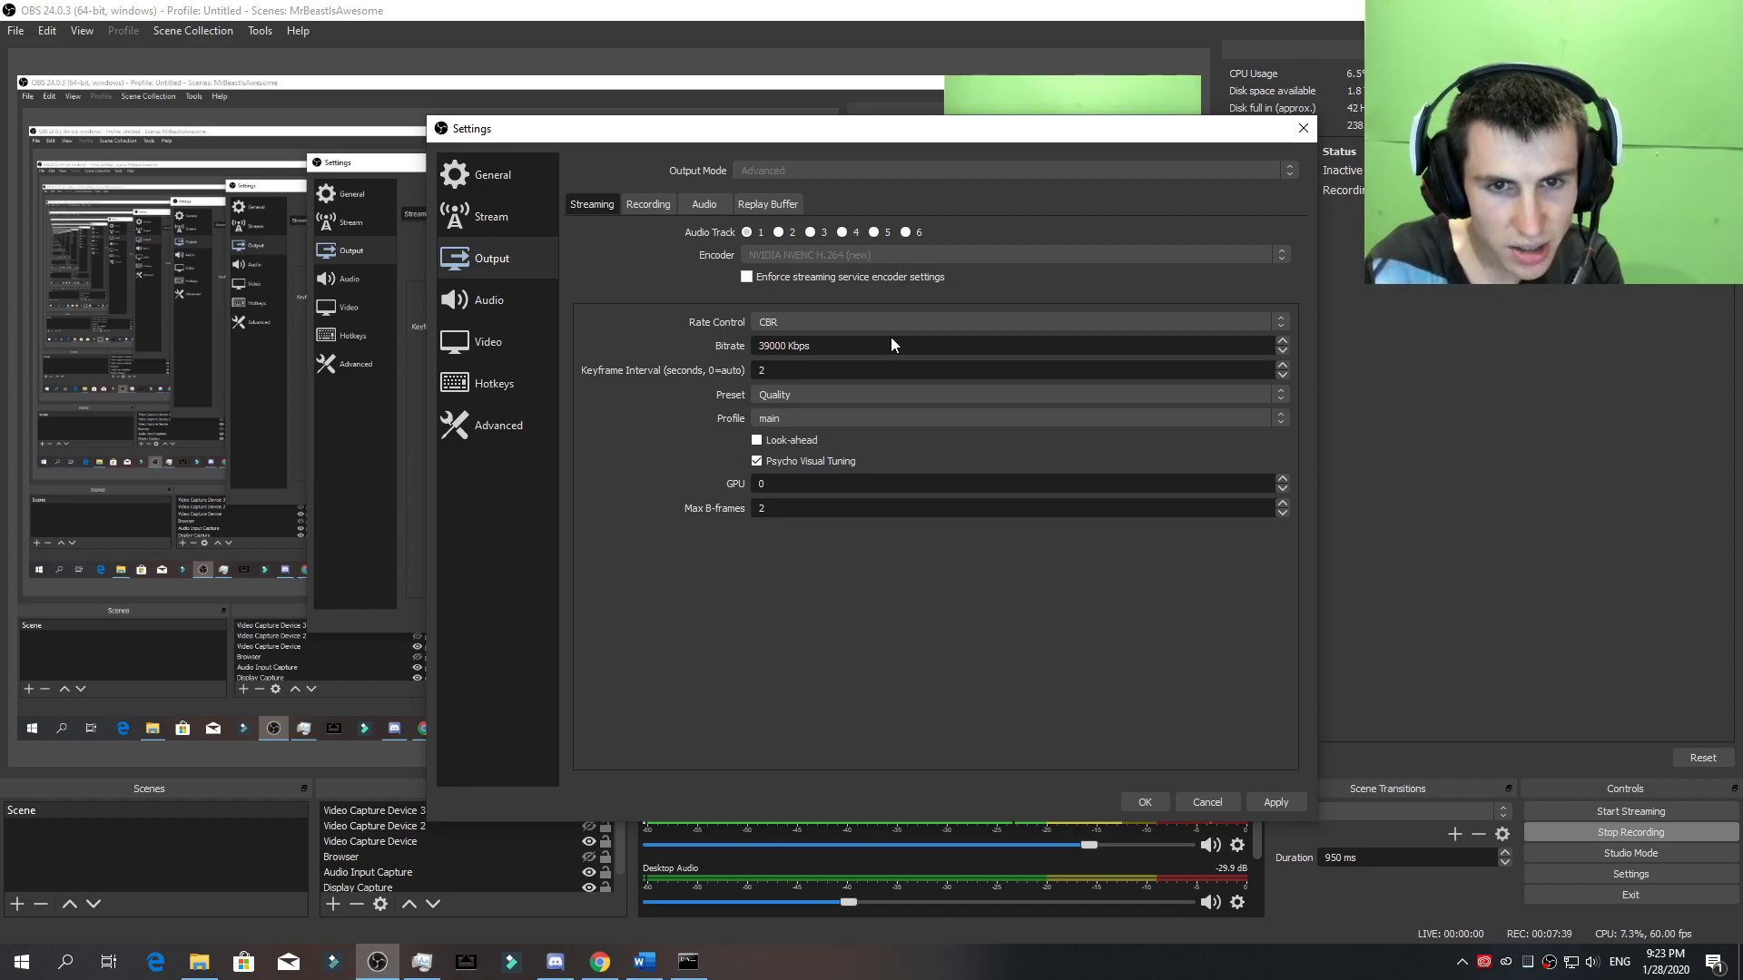
type("999")
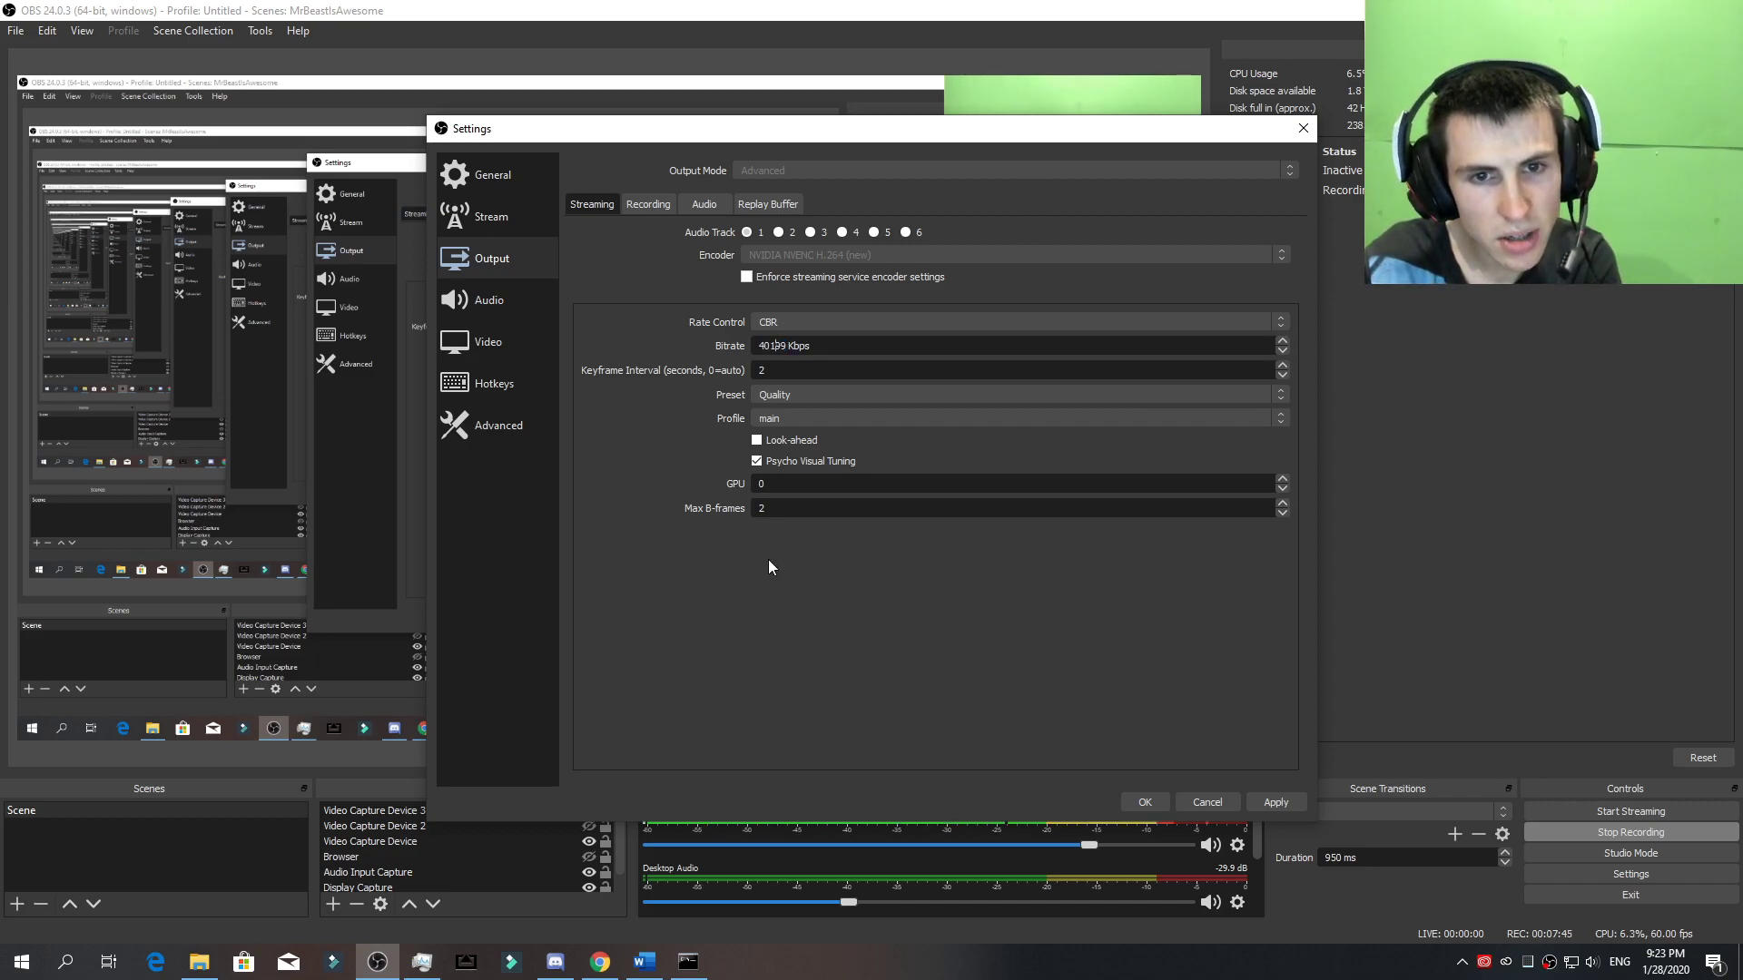
Edit the bitrate to 299999 Kbps and nudge it up to 300000 Kbps.
key("BackSpace")
type("5")
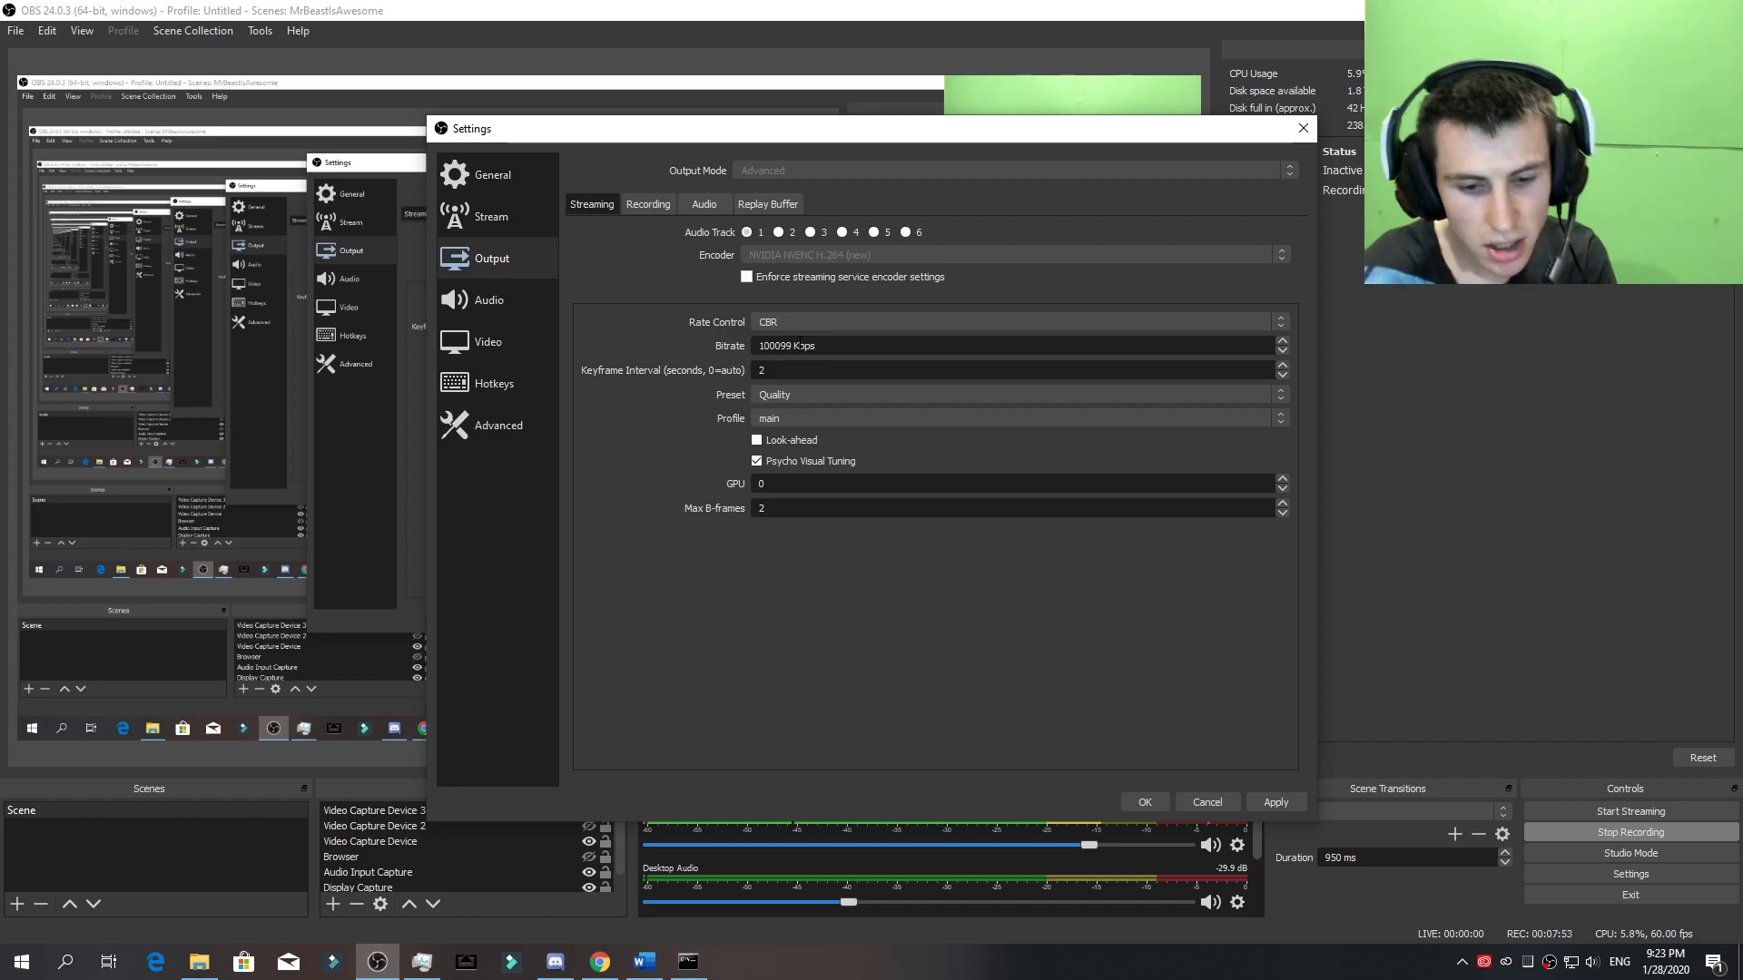
key("BackSpace")
type("2")
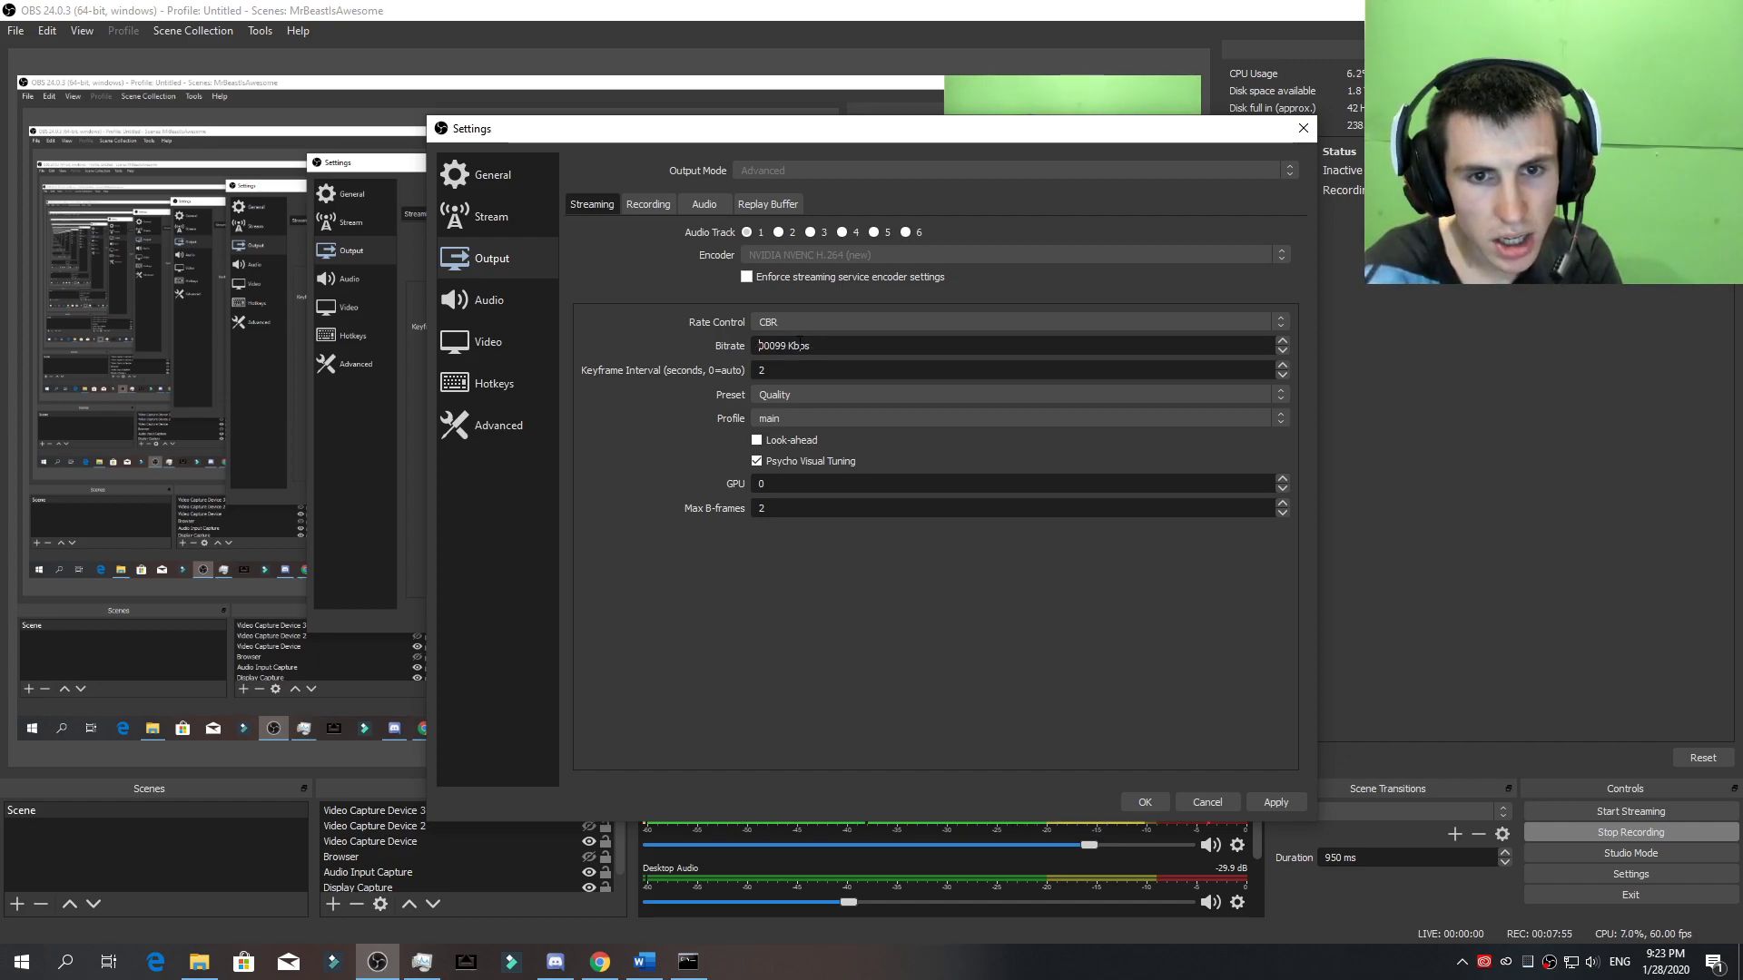
key("Delete")
key("Delete")
key("Delete")
type("999")
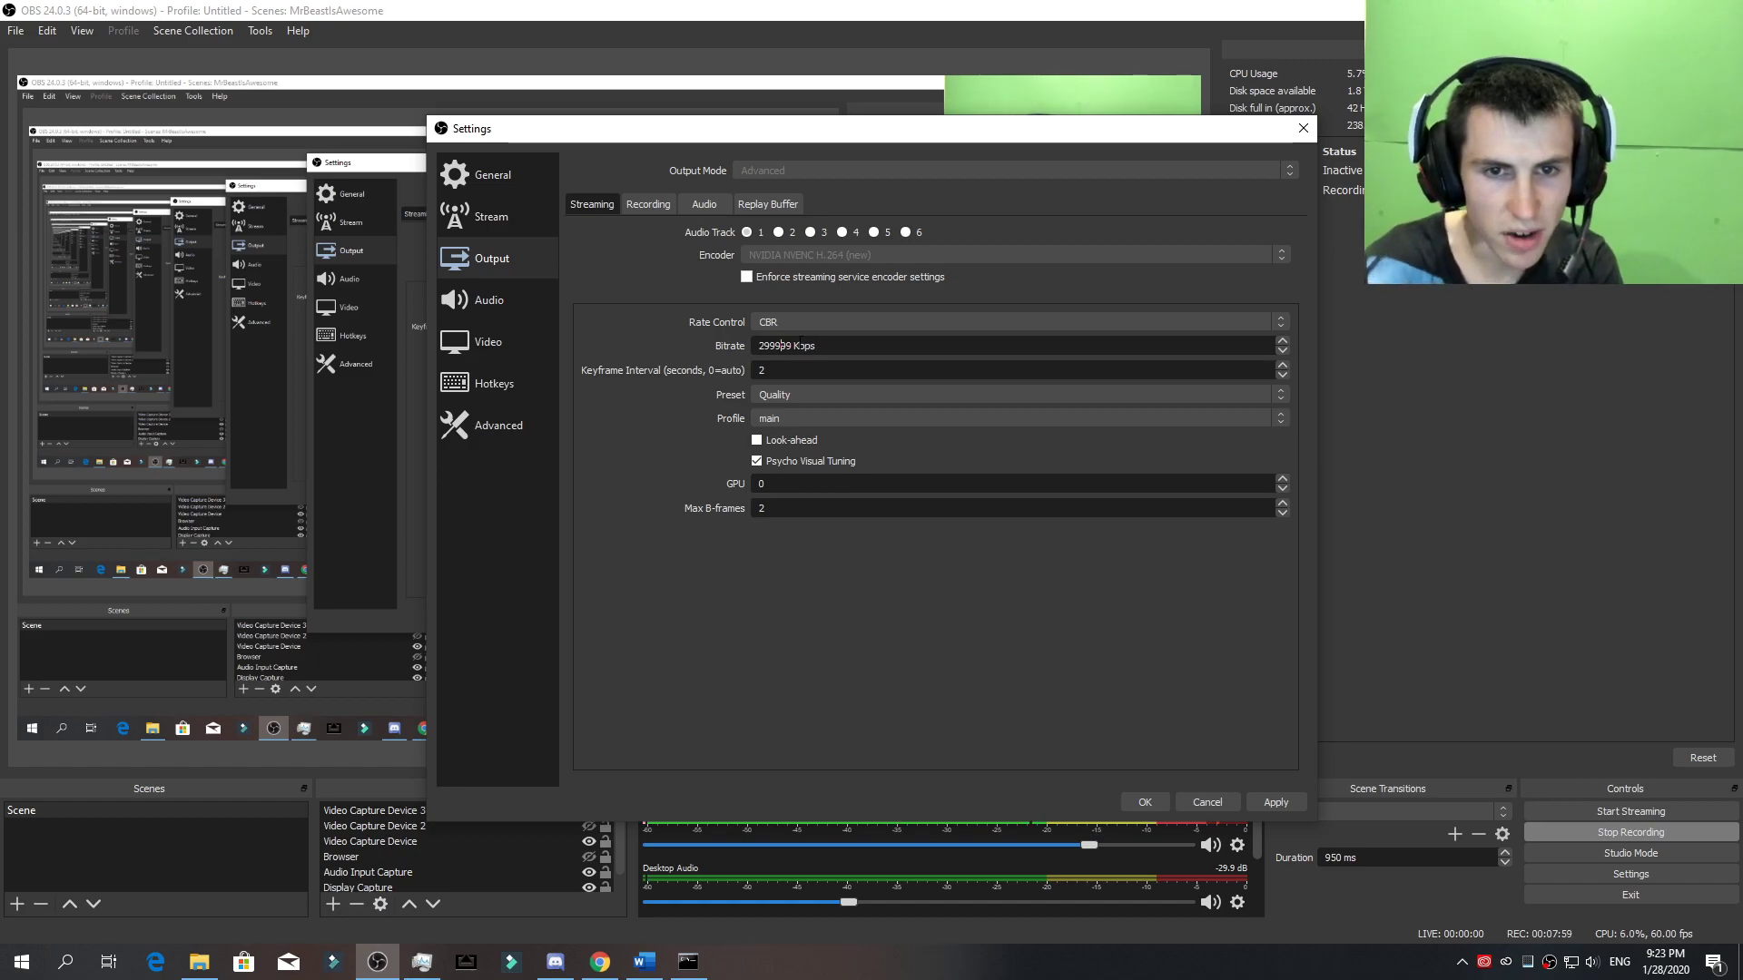
left_click(1284, 343)
key("Home")
key("Right")
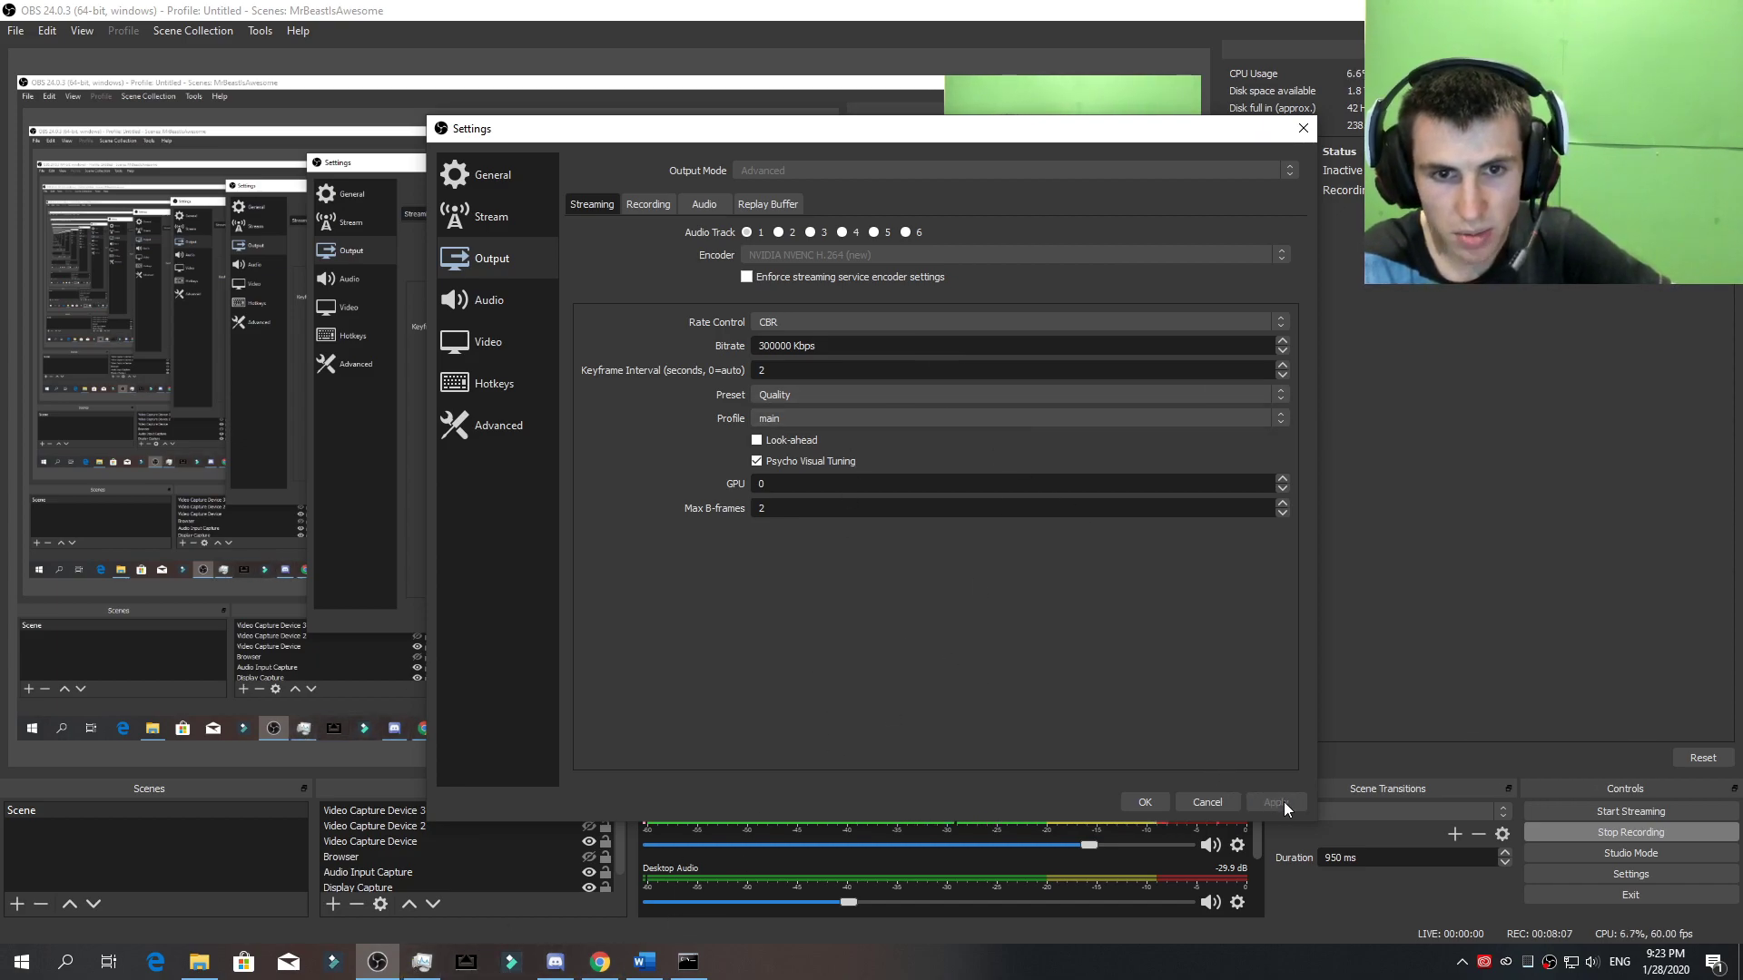
Save the 300000 Kbps bitrate with OK, then reopen Settings and close it unchanged.
left_click(1144, 802)
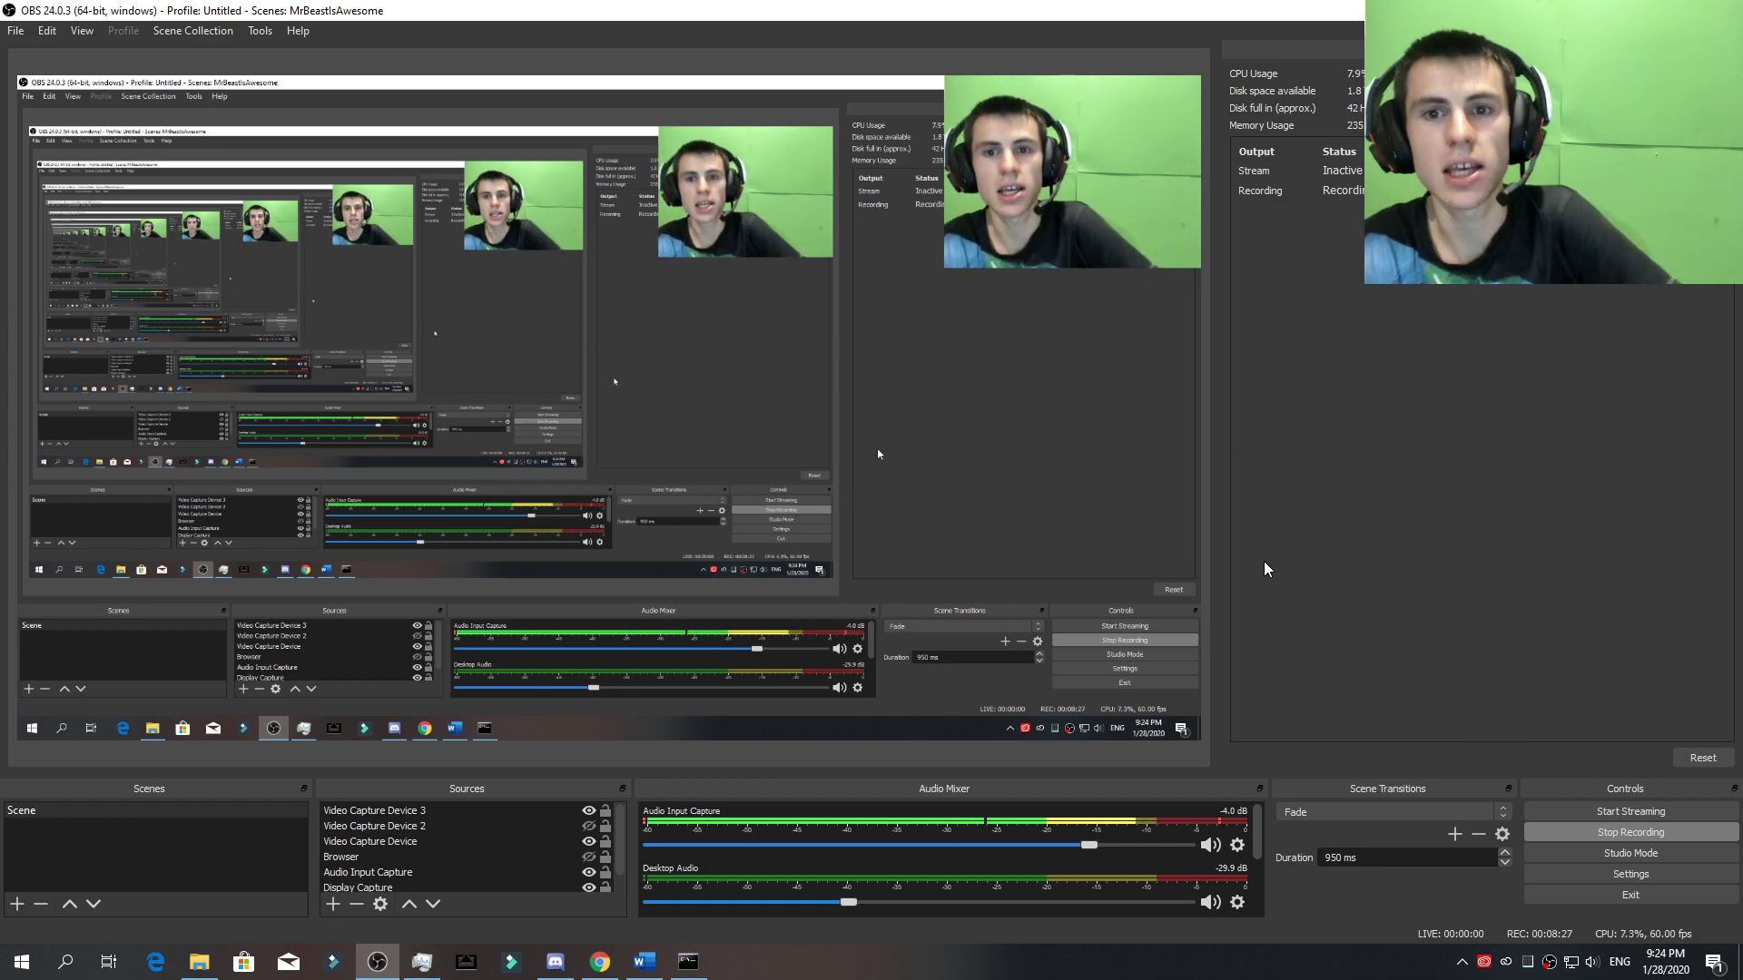
left_click(1611, 879)
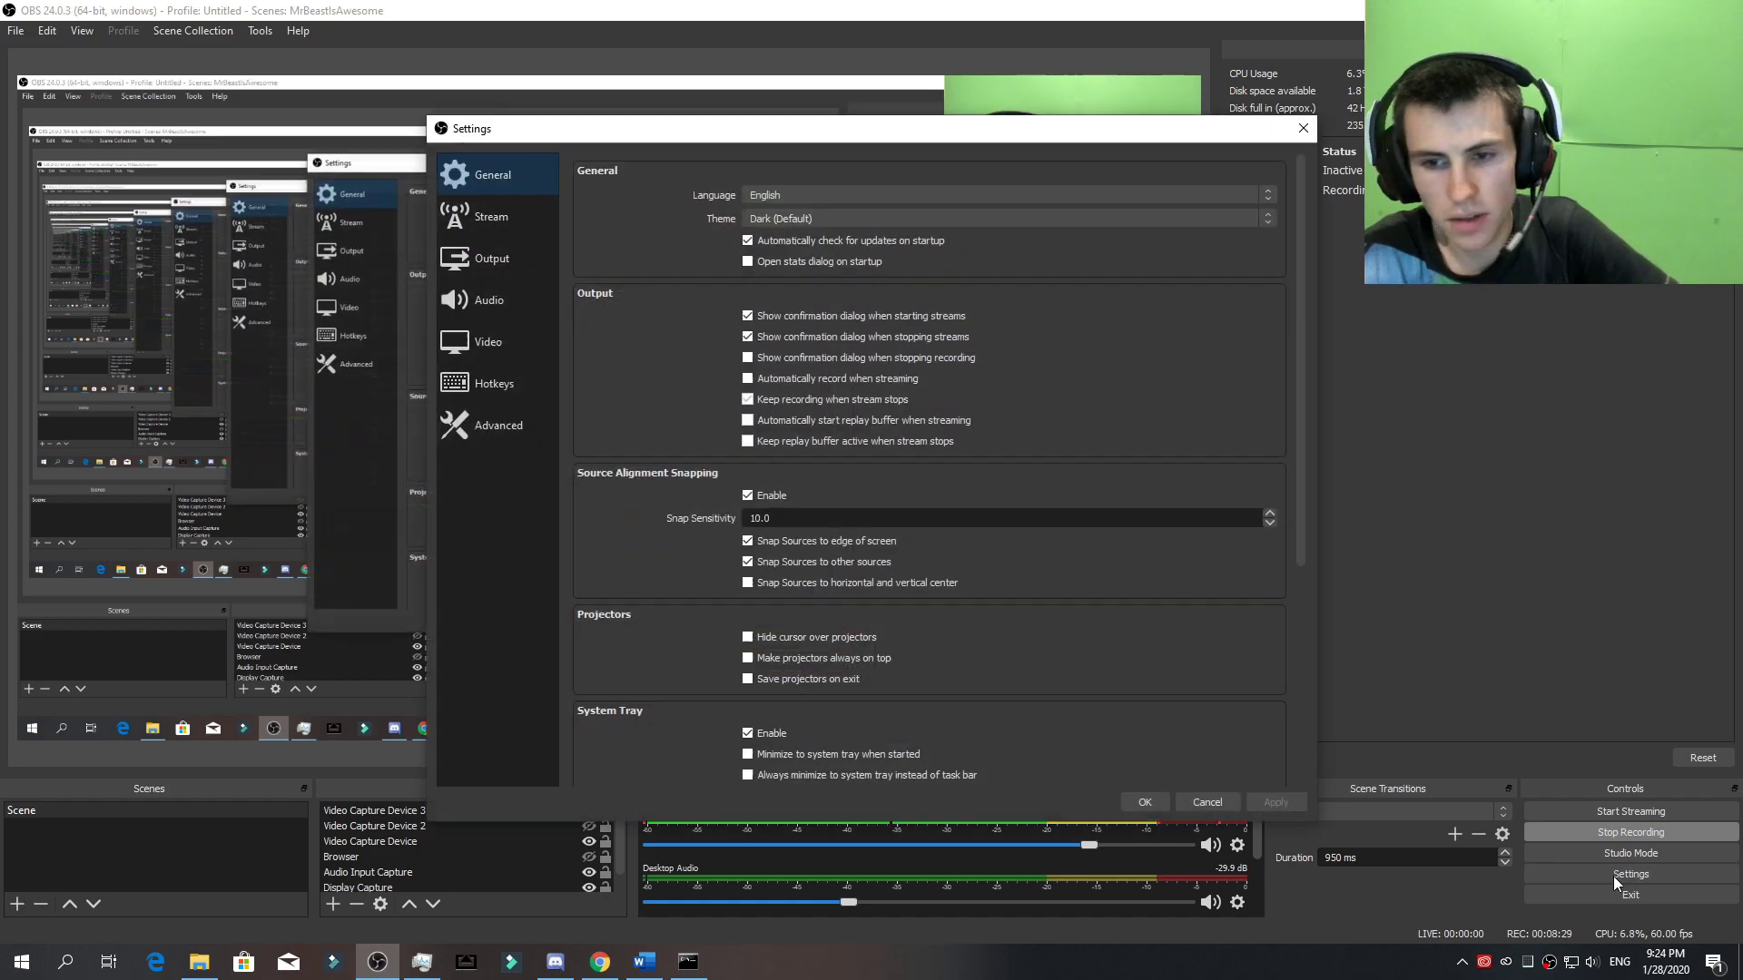
left_click(1302, 127)
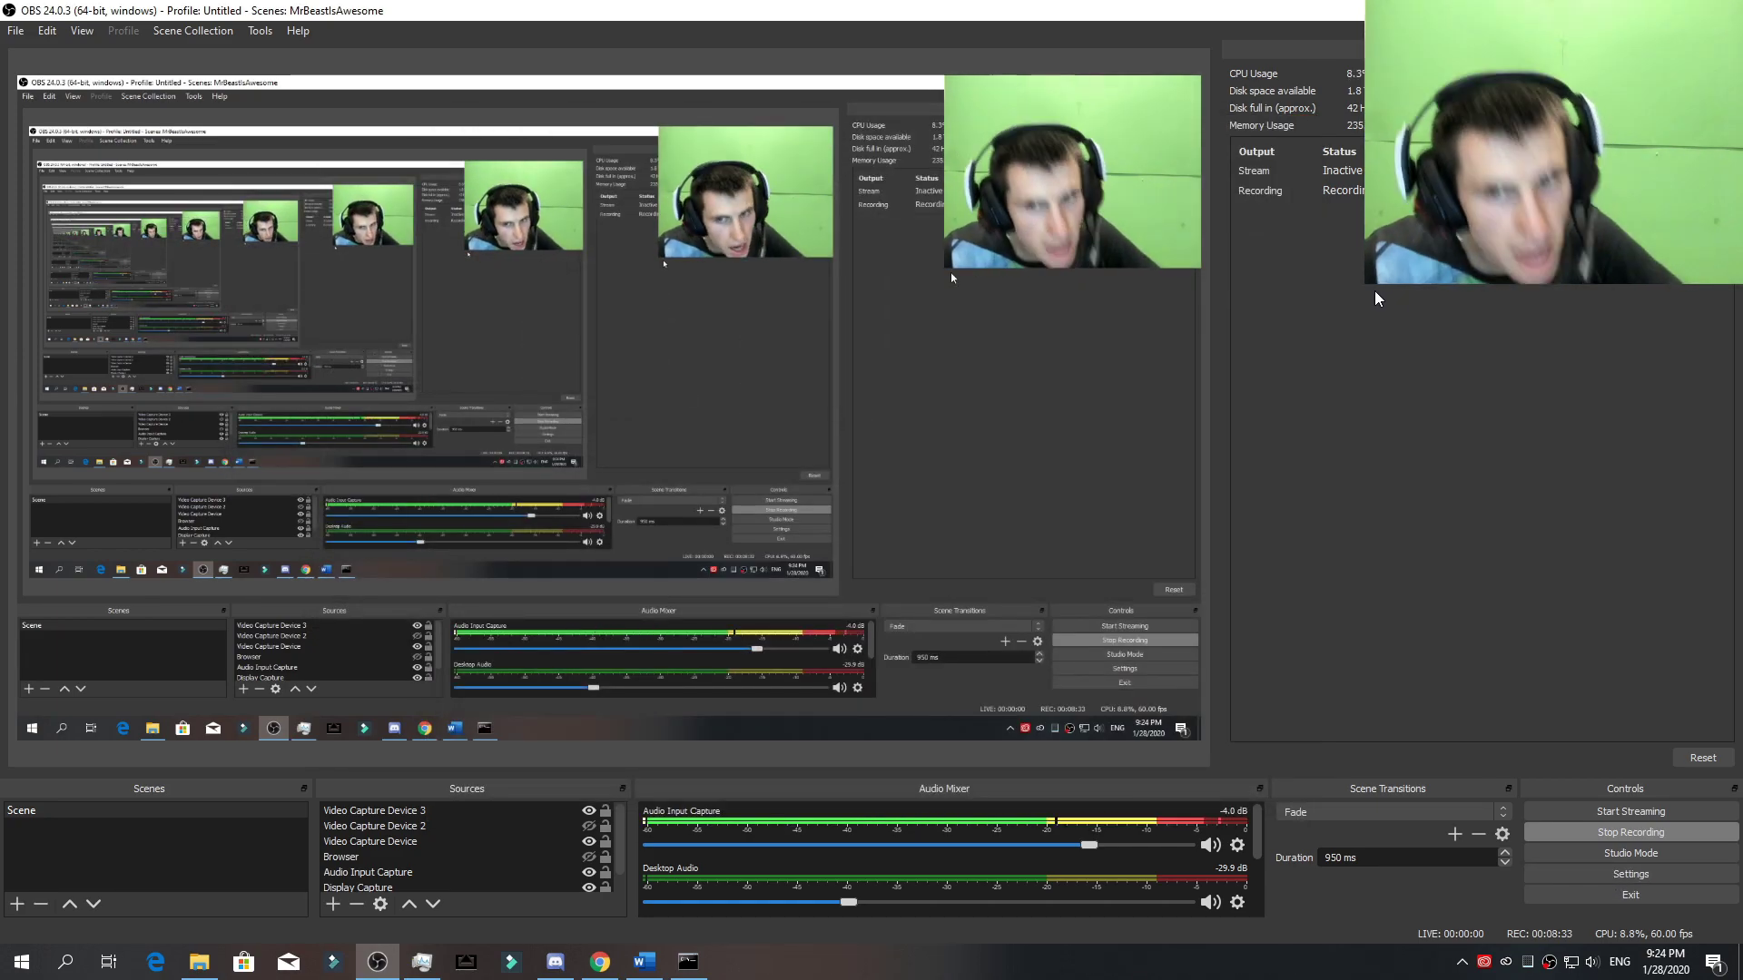
Bring Chrome's live-streaming data usage chart with its TB yearly totals to the front.
left_click(599, 962)
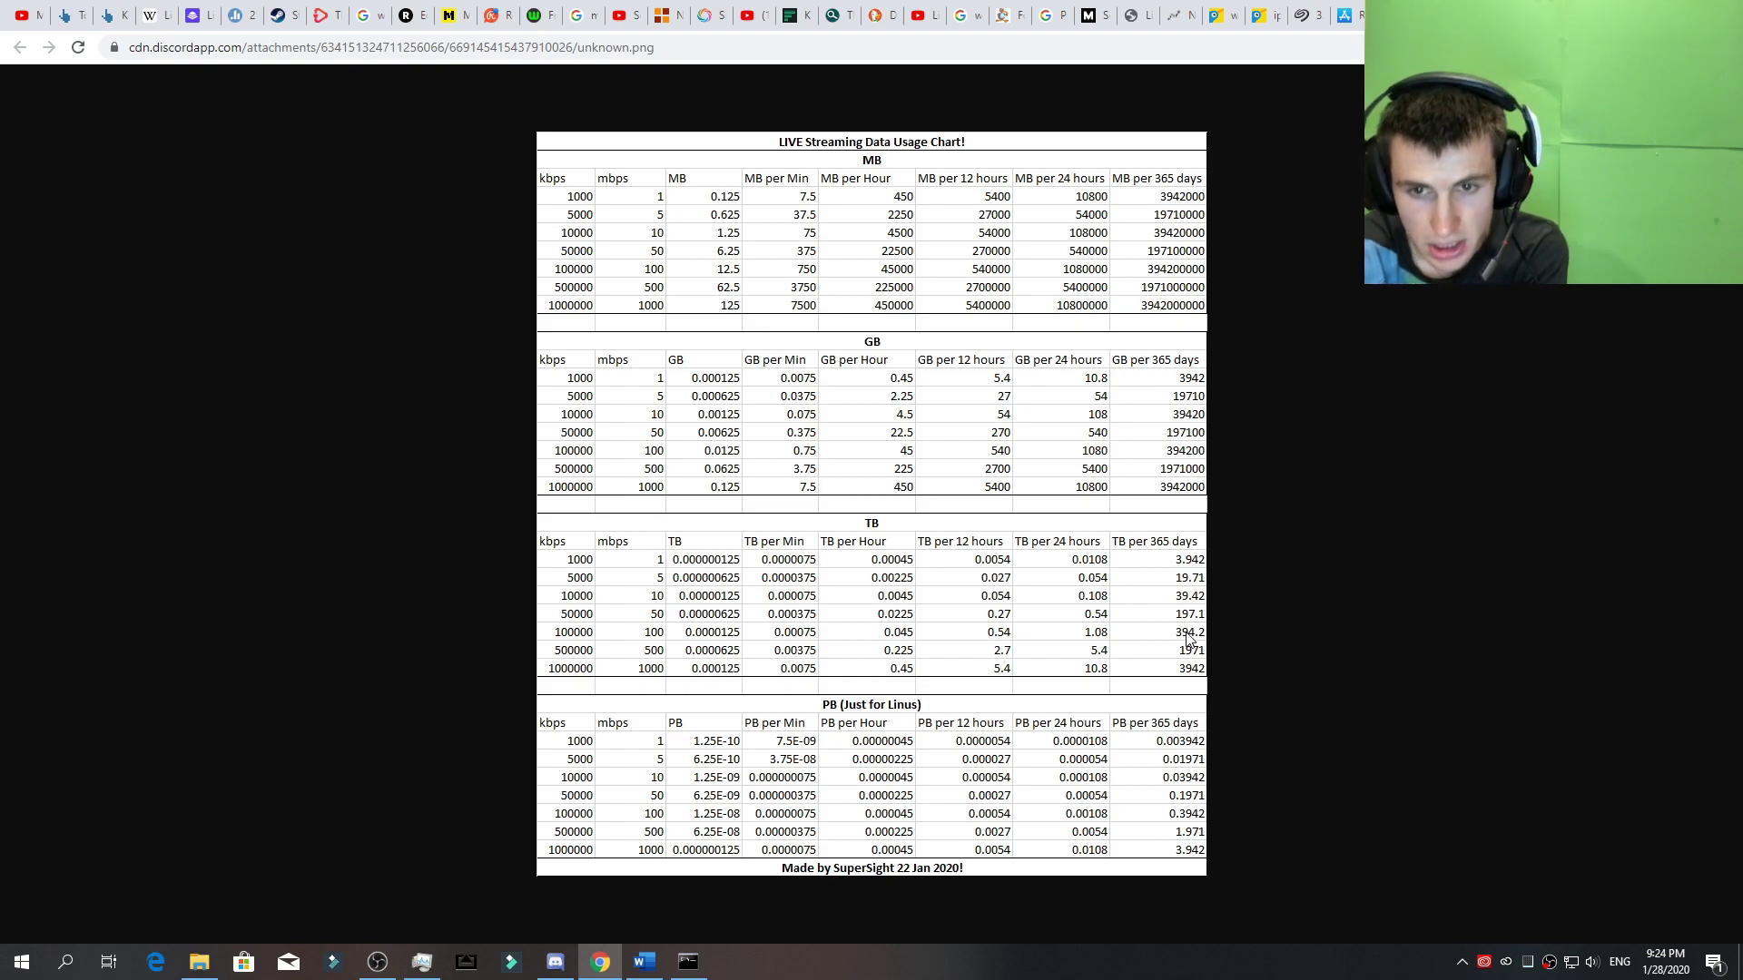
Return to OBS, confirm the 300000 Kbps streaming bitrate, and close Settings unchanged.
left_click(421, 963)
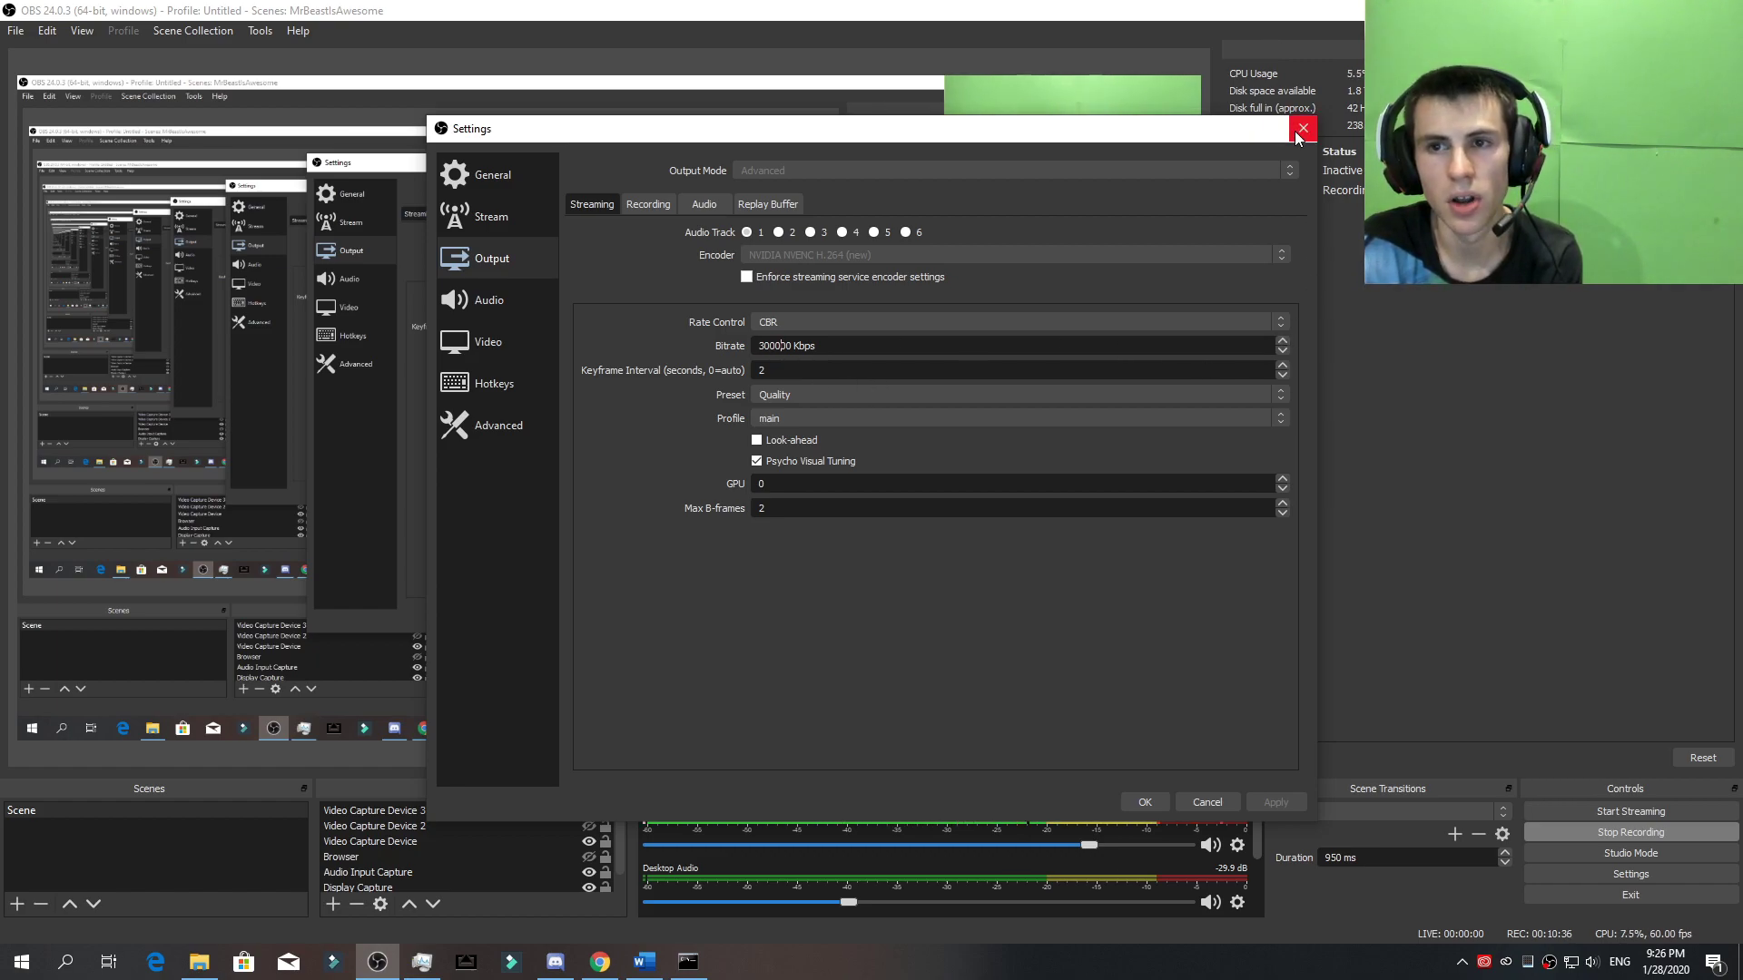
left_click(1301, 131)
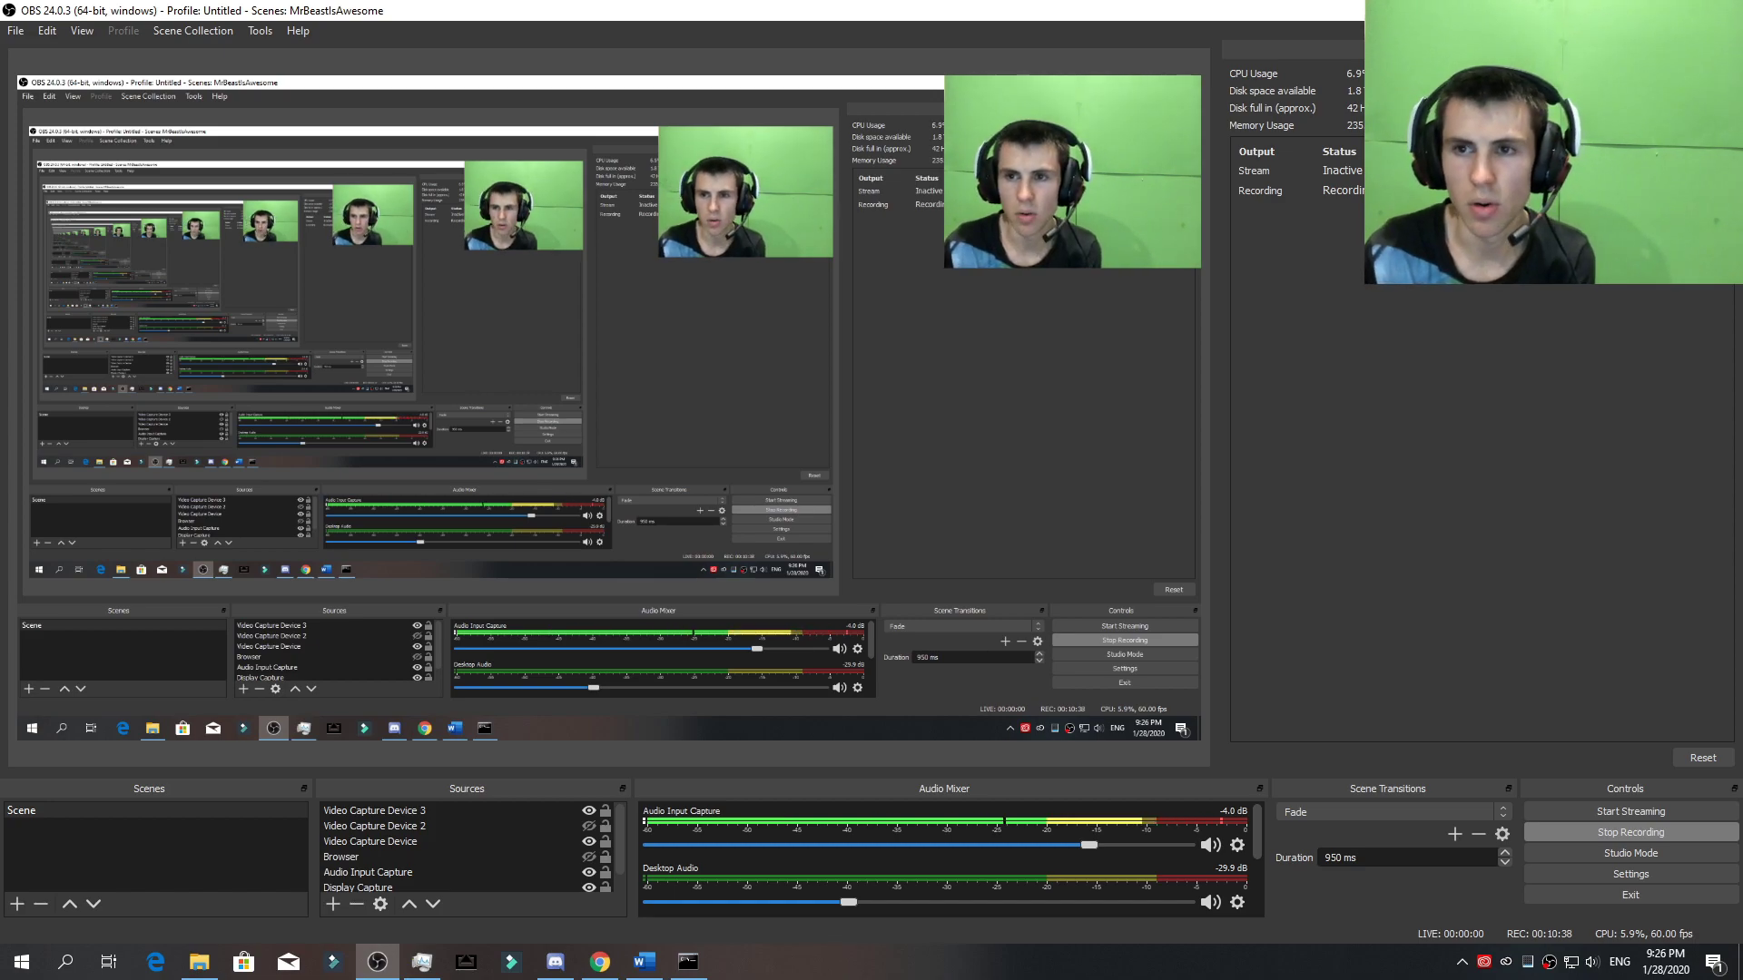